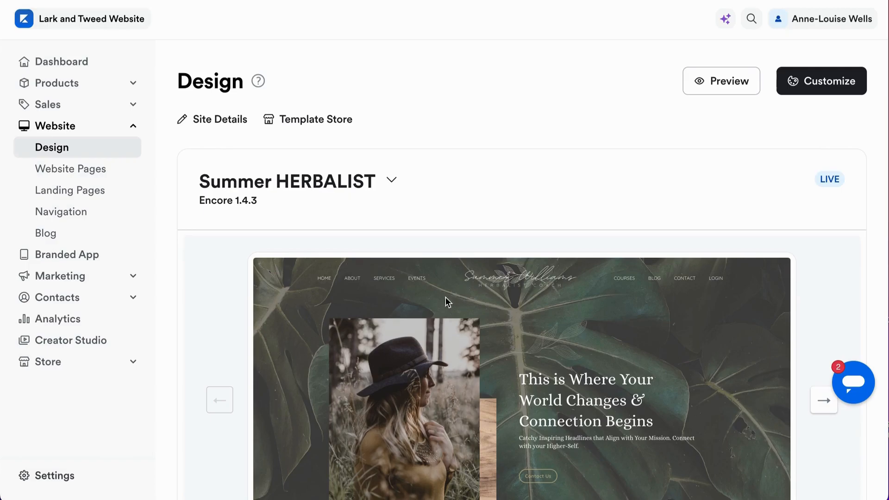
Open the Home page of the live Summer HERBALIST theme for customizing
scroll(378, 346, "down", 2)
scroll(377, 346, "up", 2)
scroll(455, 423, "down", 2)
mouse_move(491, 284)
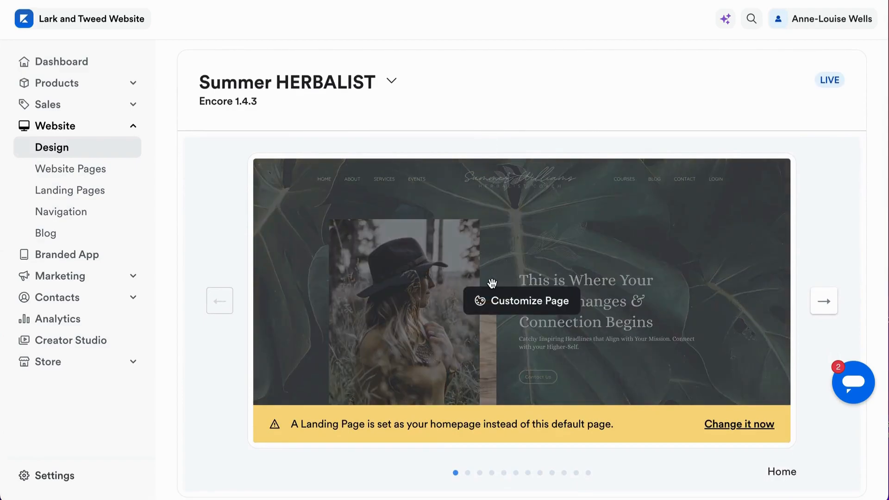
left_click(504, 309)
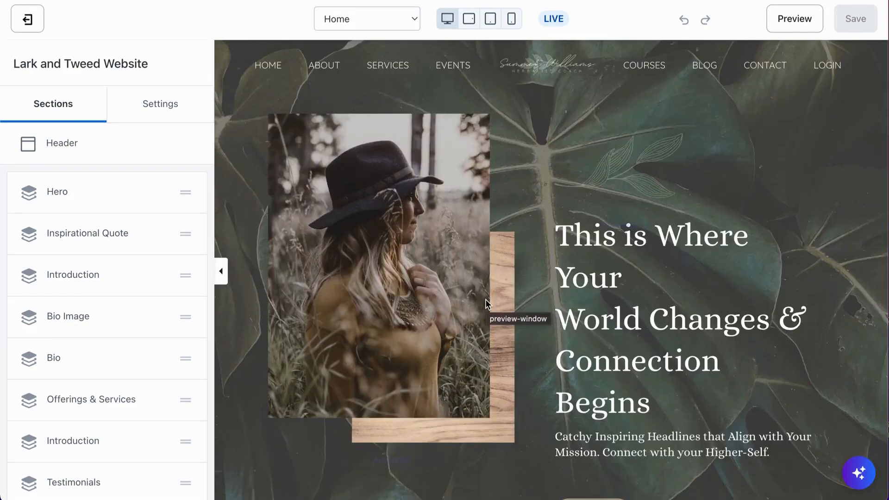
Look over the Home page preview from the footer and opt-in form up through the blog posts to the testimonials
scroll(485, 304, "down", 20)
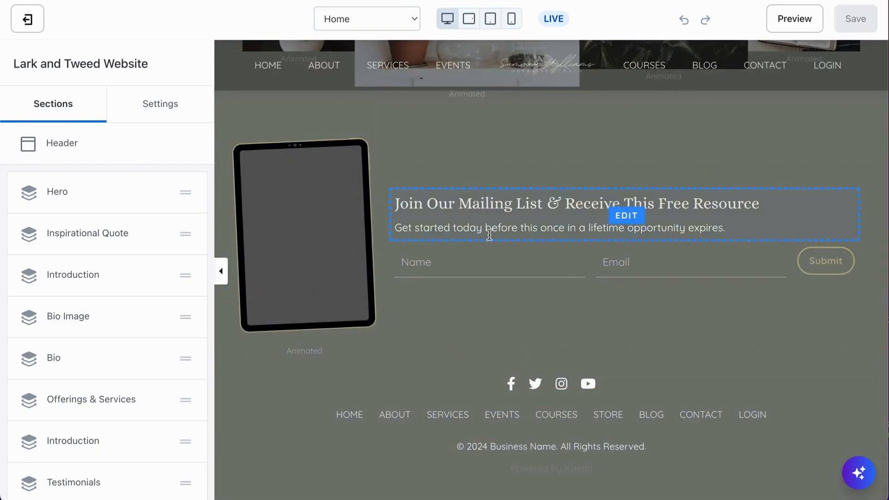
scroll(559, 241, "up", 4)
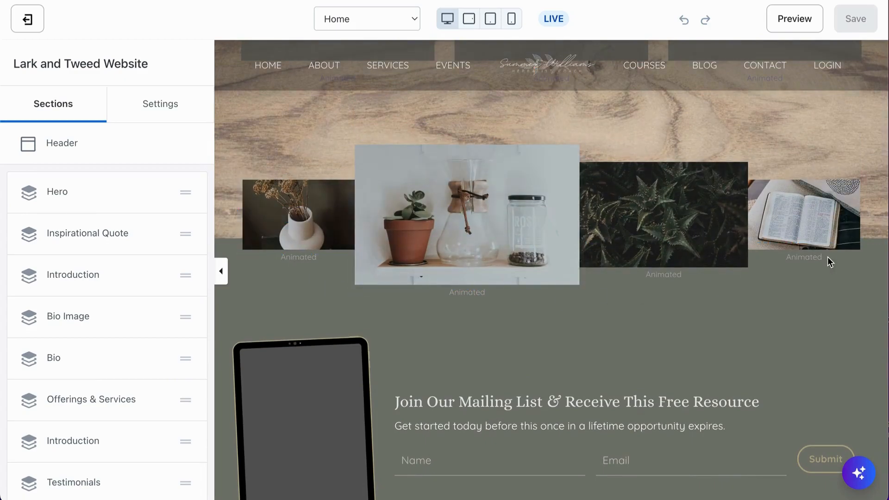
scroll(720, 265, "up", 1)
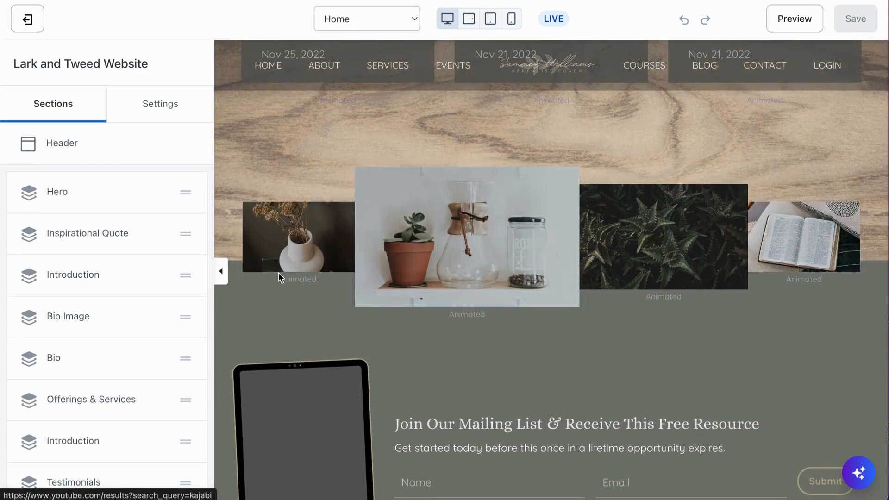
scroll(764, 270, "up", 1)
scroll(765, 270, "up", 4)
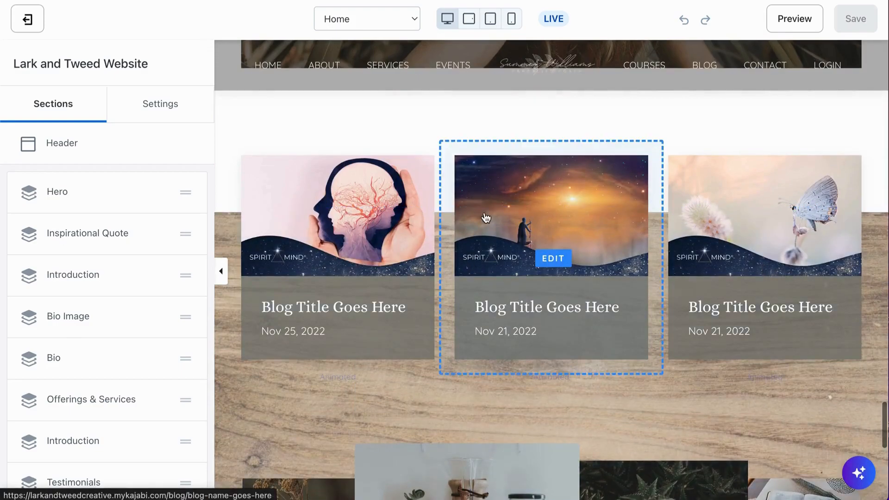
scroll(614, 407, "up", 8)
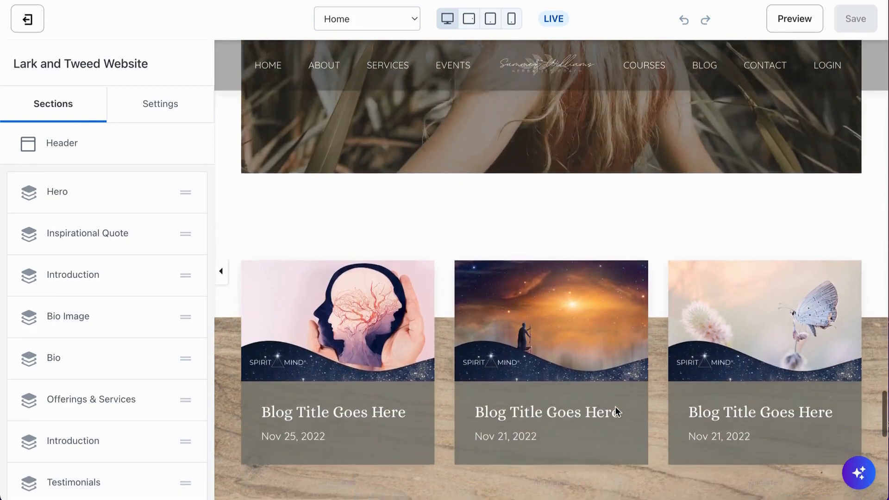
scroll(615, 407, "up", 9)
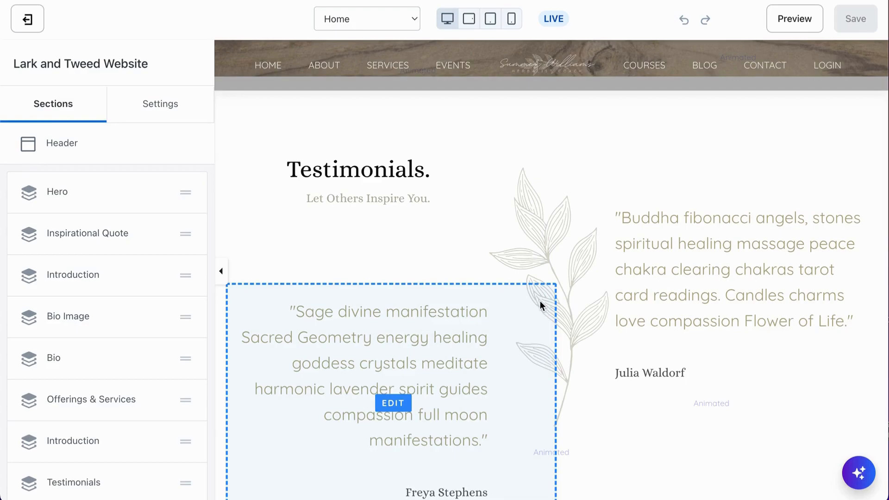
scroll(540, 300, "down", 3)
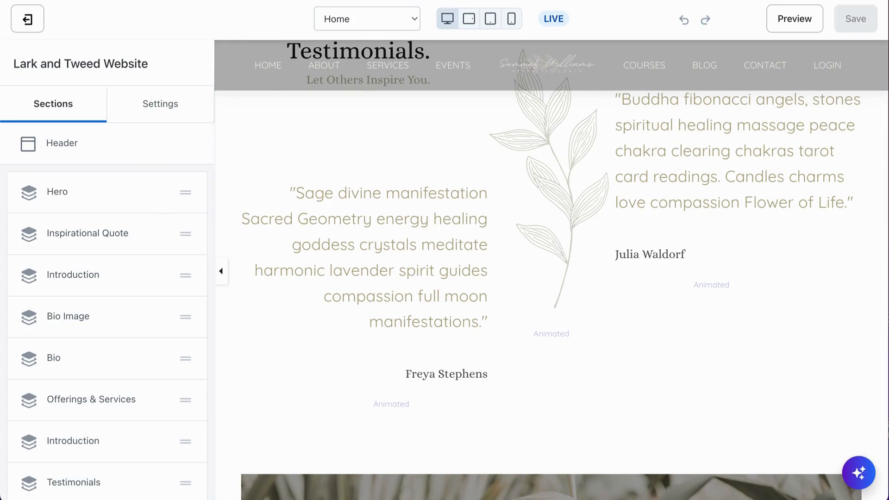
Duplicate the editor's browser tab and load the Services page in the copy
right_click(123, 0)
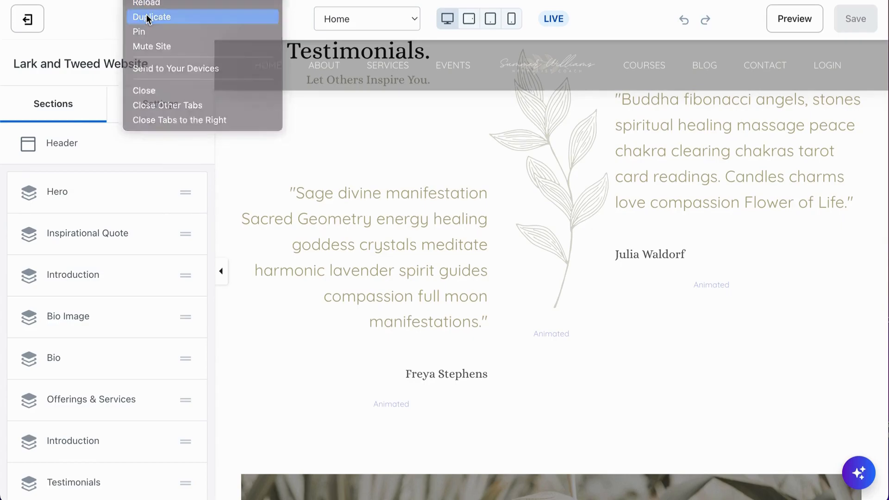
left_click(146, 16)
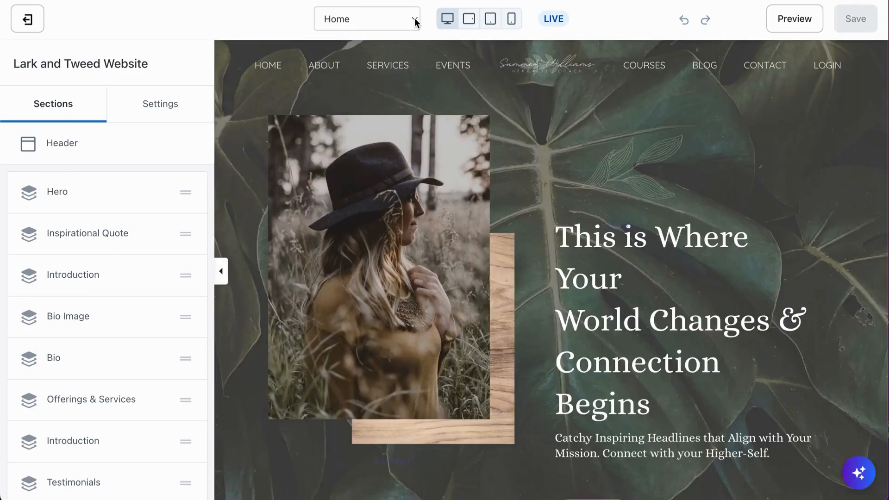
left_click(415, 21)
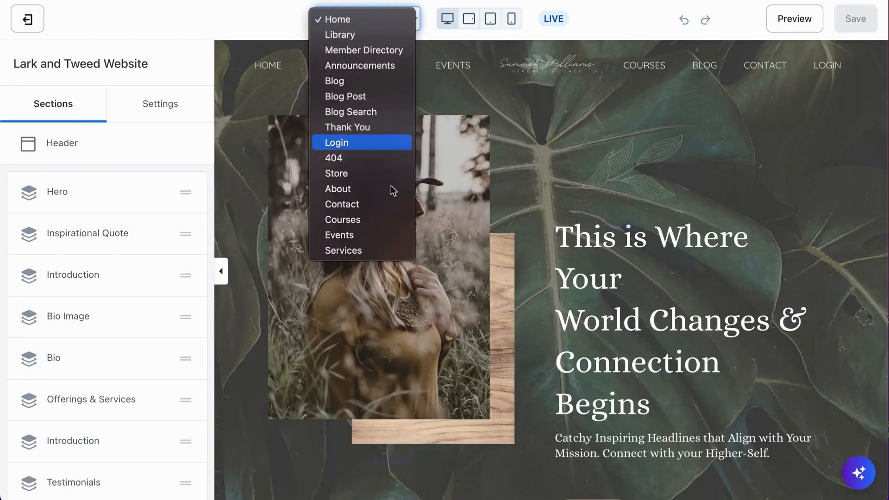
left_click(351, 251)
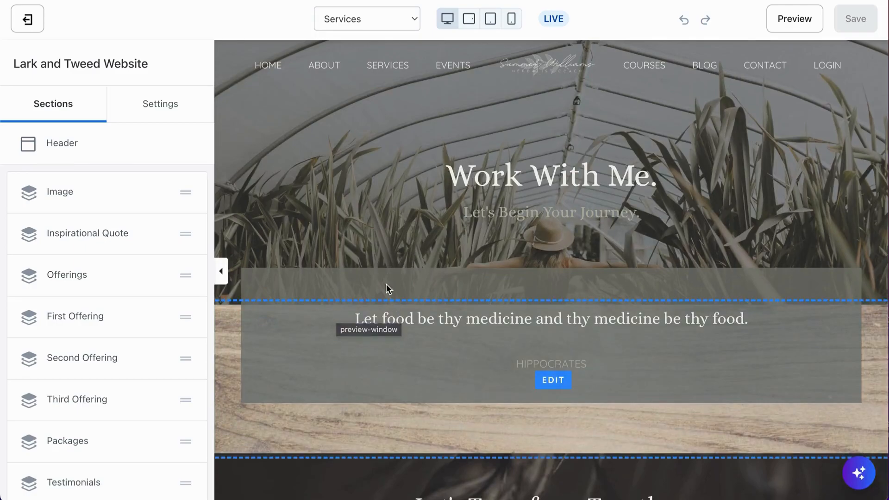
Return to the Home page's browser tab and open its Testimonials section to examine the content blocks
left_click(116, 1)
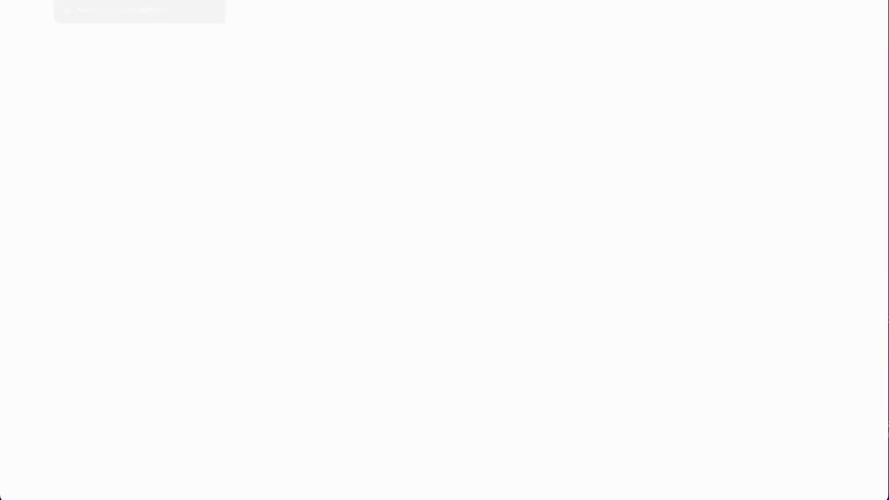
scroll(361, 239, "down", 15)
scroll(361, 239, "down", 13)
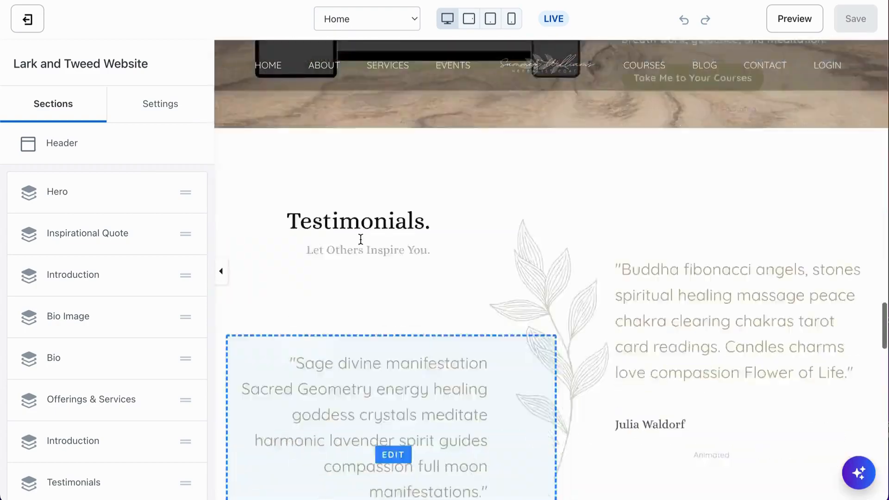
scroll(425, 126, "up", 2)
left_click(394, 199)
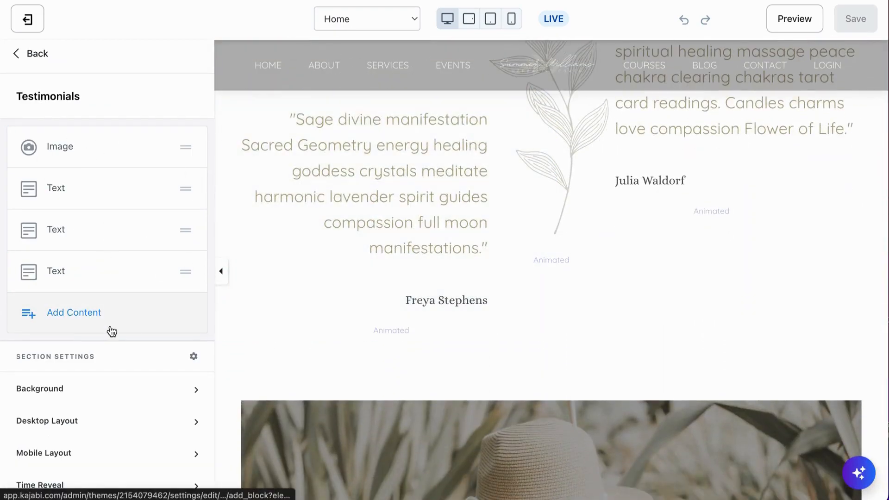
scroll(338, 201, "up", 2)
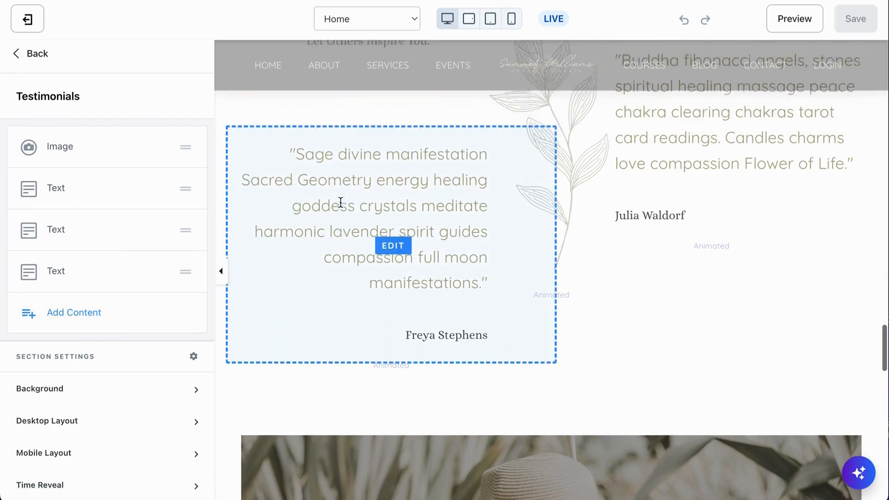
scroll(341, 202, "up", 1)
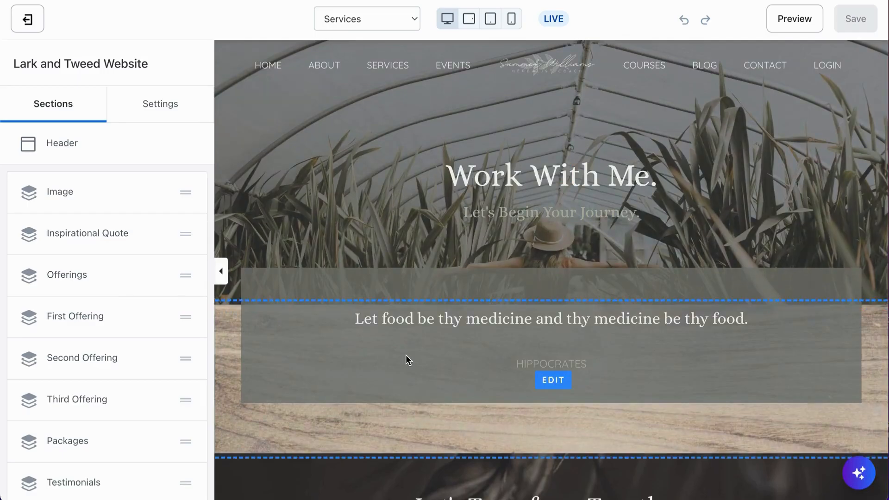
Switch to the Services page's browser tab and review its offerings and packages down to the Testimonials section
scroll(405, 355, "down", 10)
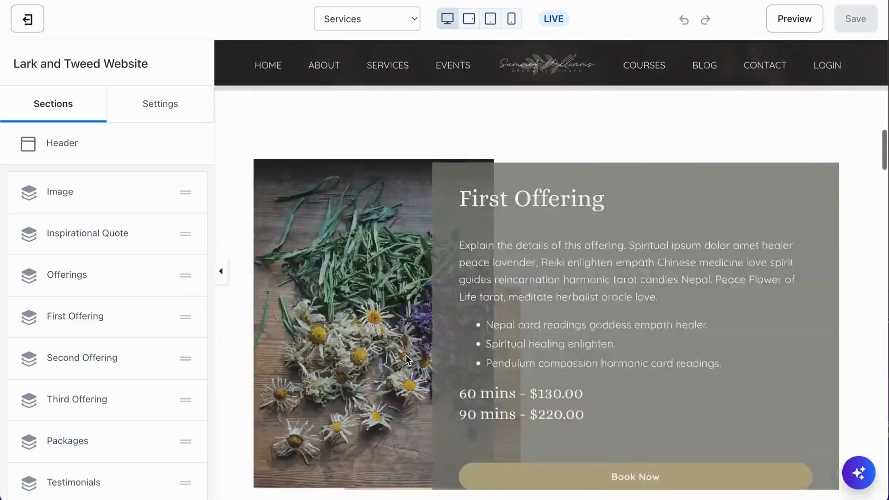
scroll(406, 354, "down", 15)
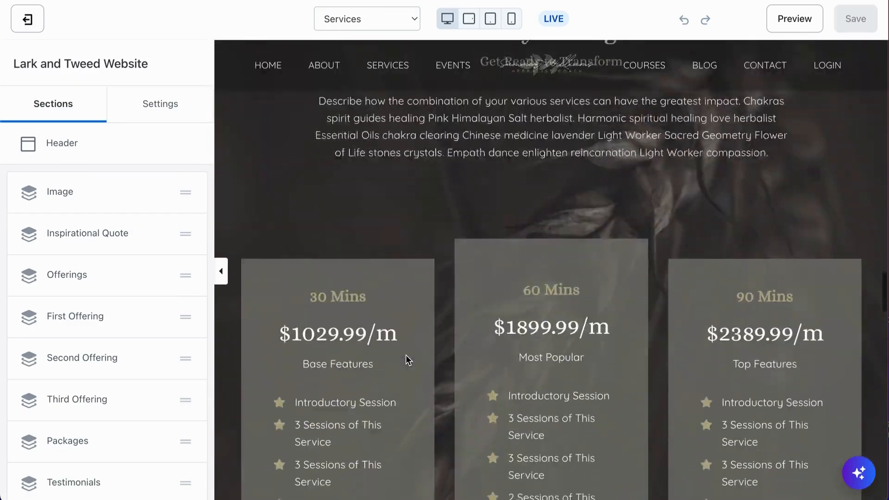
scroll(406, 354, "down", 10)
scroll(406, 355, "up", 3)
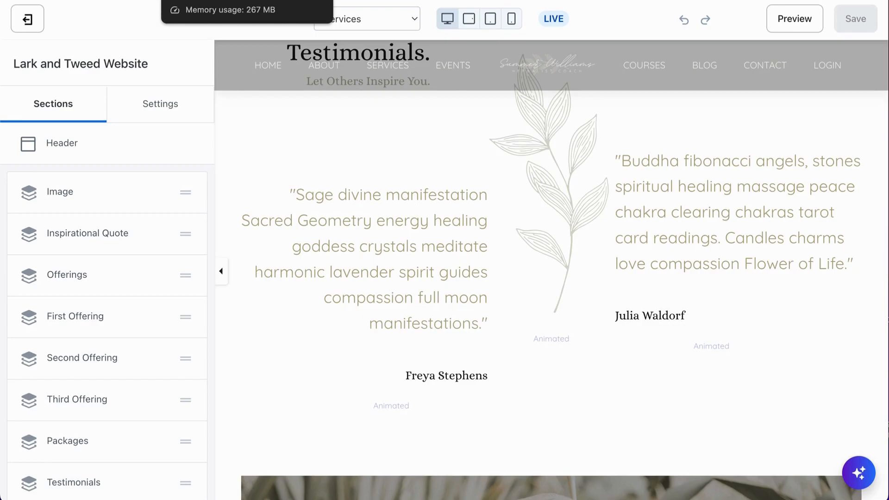
Go back to the Home page's full section list and look over its sections and the list of available pages
left_click(204, 1)
left_click(41, 54)
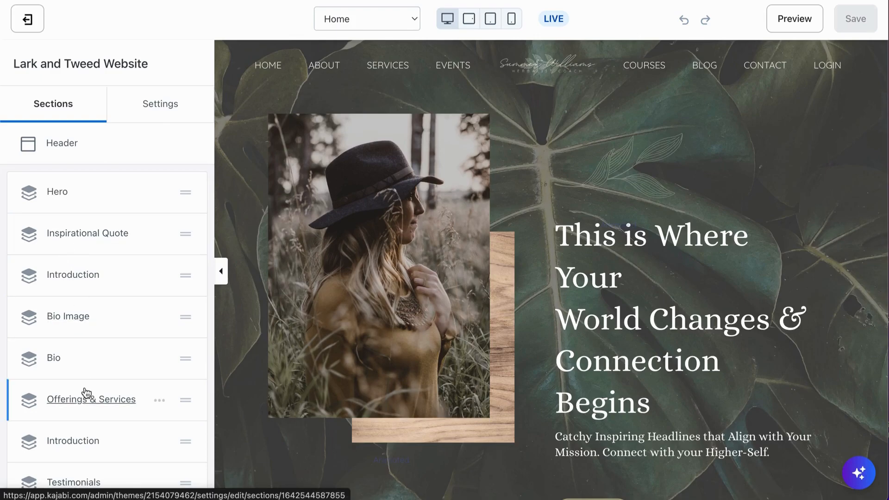
scroll(71, 403, "down", 5)
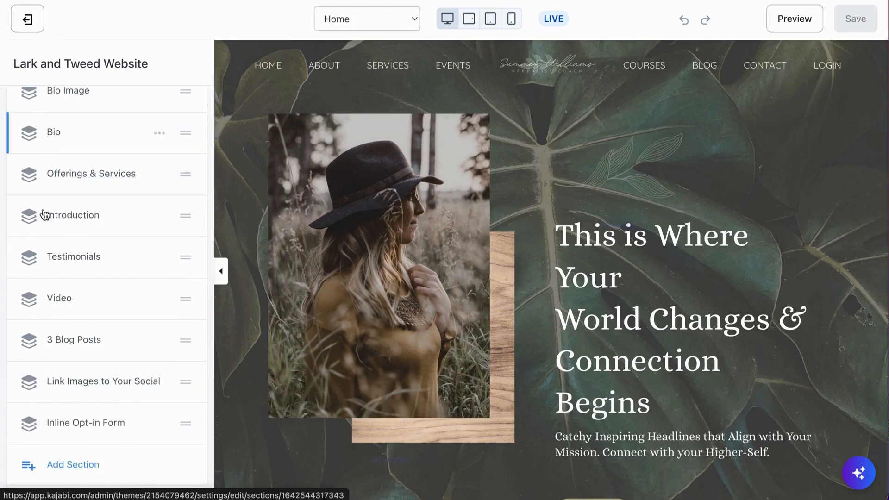
scroll(59, 460, "up", 6)
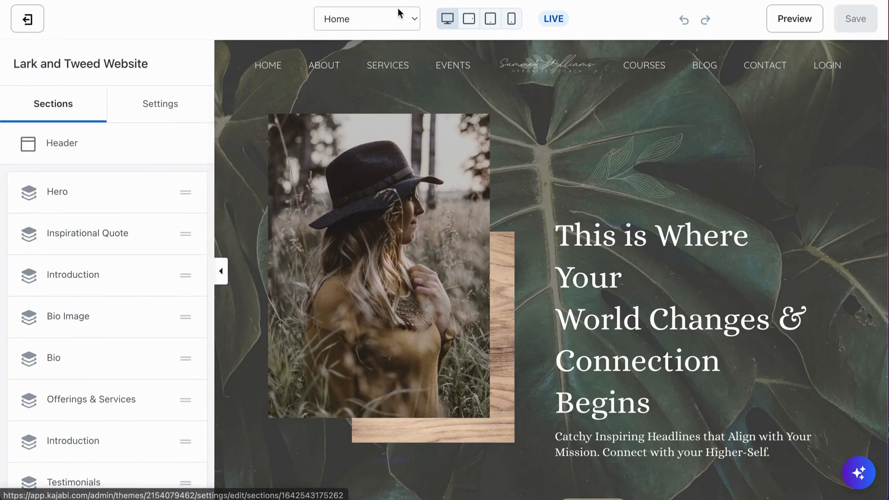
left_click(411, 20)
left_click(297, 27)
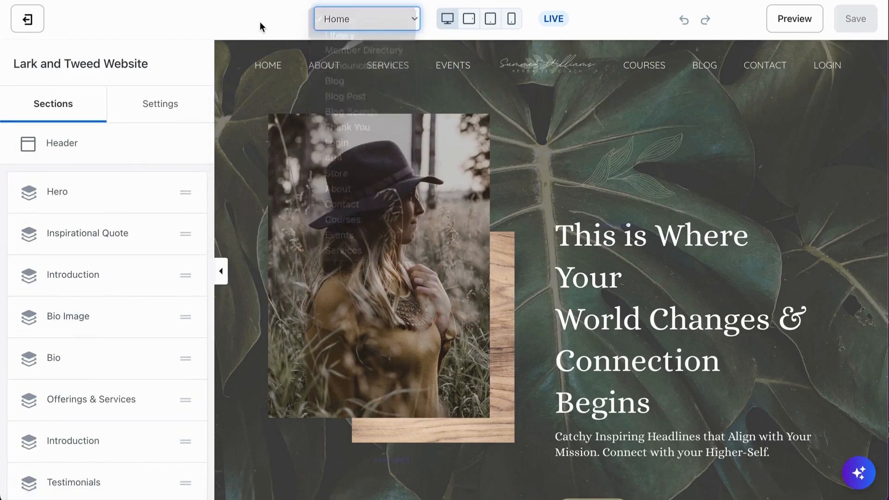
Compare the order of the Home page's sections with the preview, from the Hero down to the Introduction
scroll(95, 350, "down", 10)
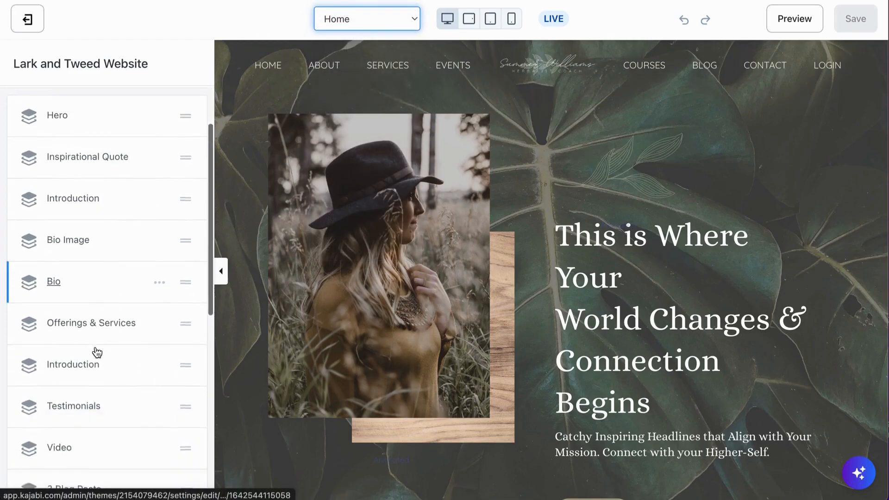
scroll(98, 353, "up", 6)
scroll(96, 353, "up", 5)
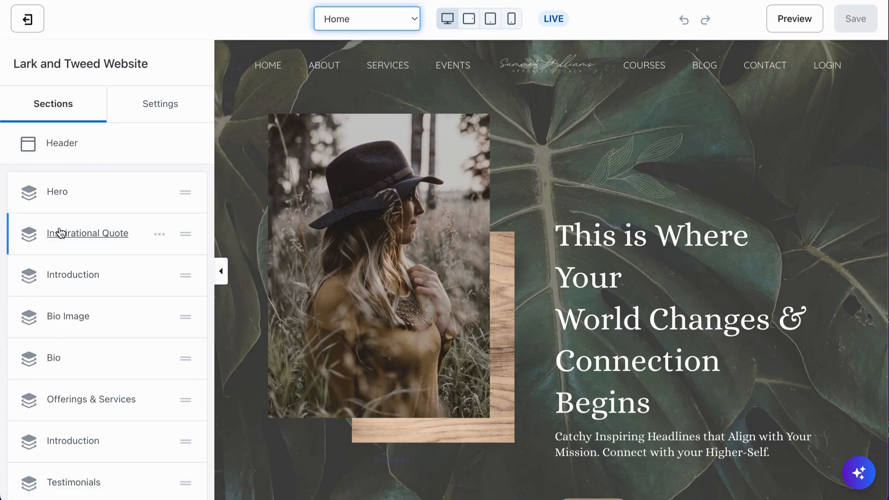
scroll(81, 317, "down", 1)
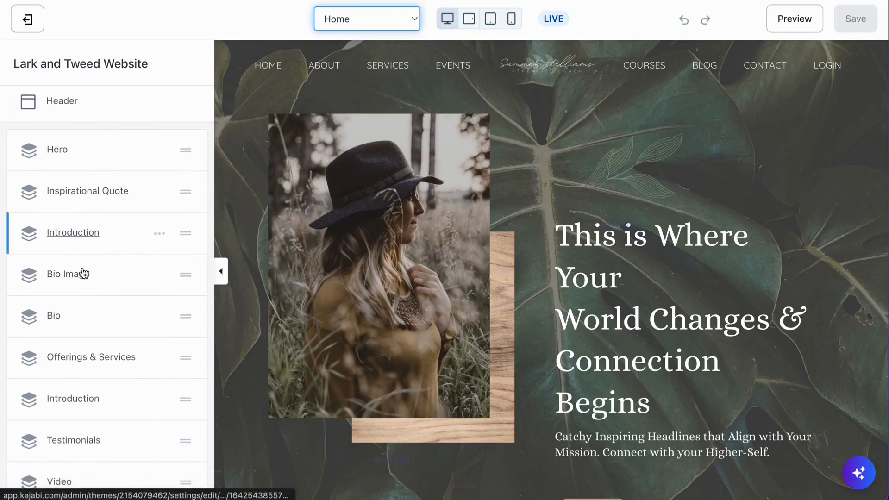
scroll(77, 449, "down", 4)
scroll(79, 453, "up", 4)
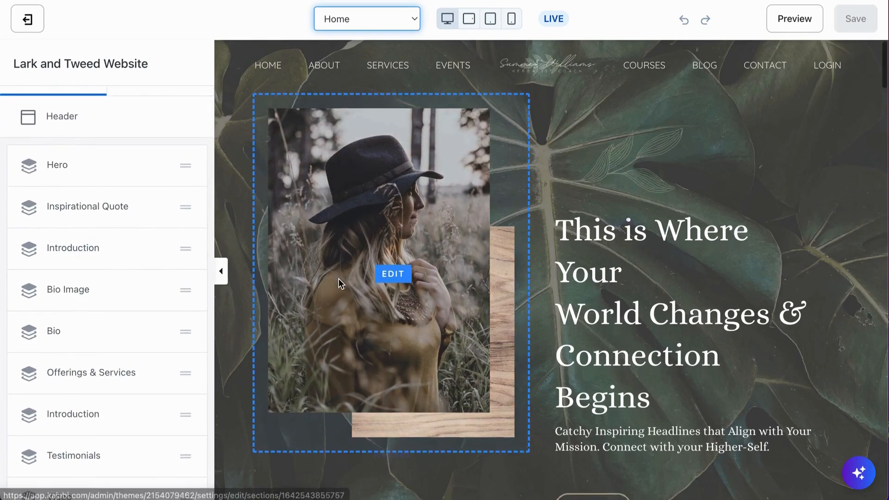
scroll(338, 279, "down", 10)
scroll(338, 279, "down", 6)
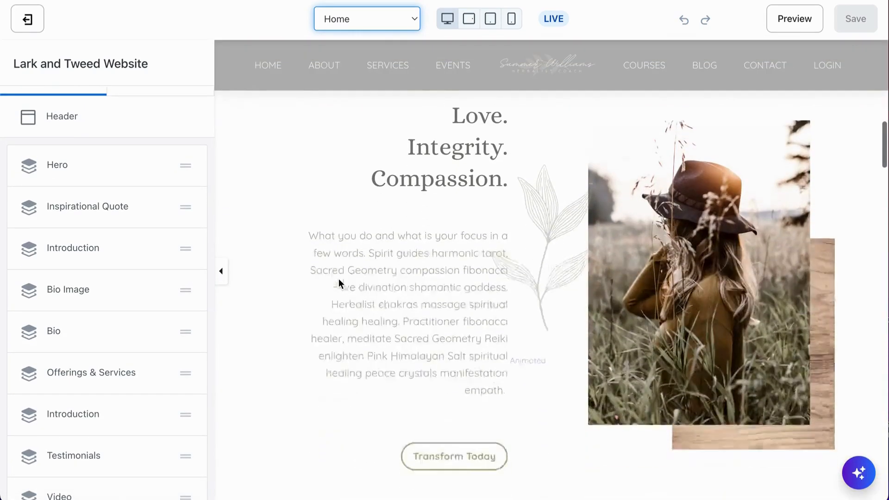
Inspect the first Introduction section's content blocks and its text block's settings, and return to the full section list
left_click(77, 250)
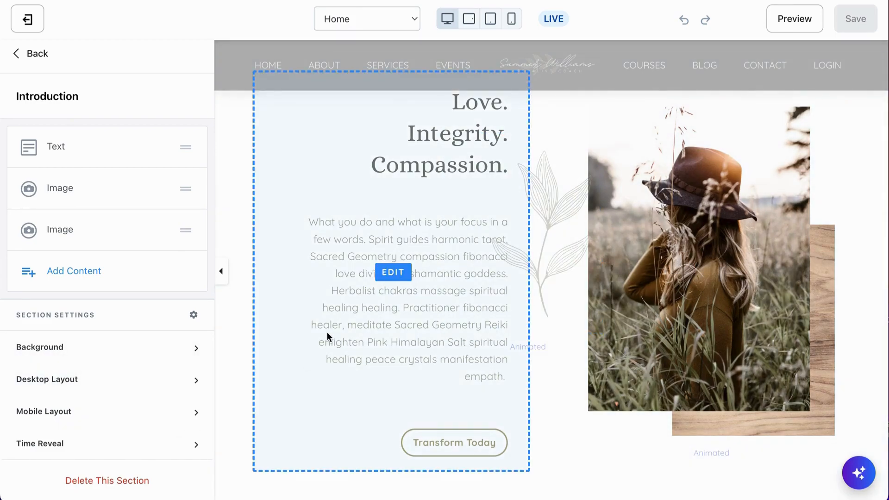
scroll(326, 331, "up", 2)
scroll(327, 332, "down", 3)
scroll(327, 332, "up", 2)
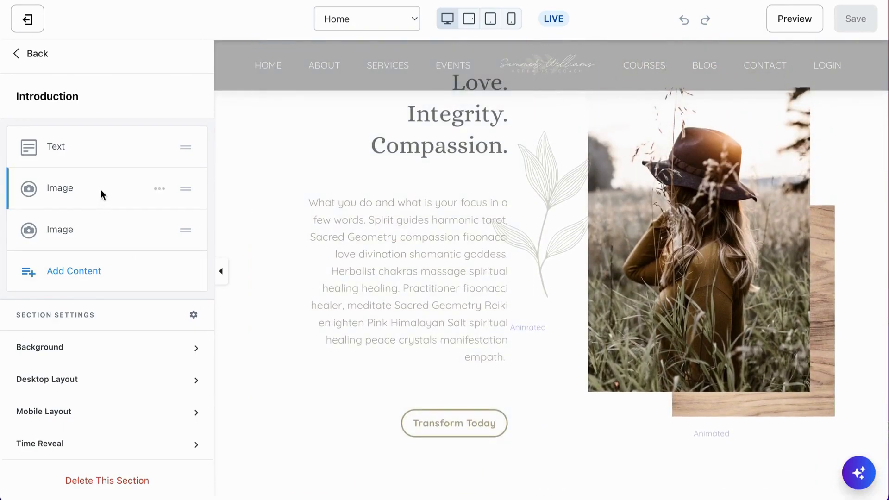
left_click(56, 152)
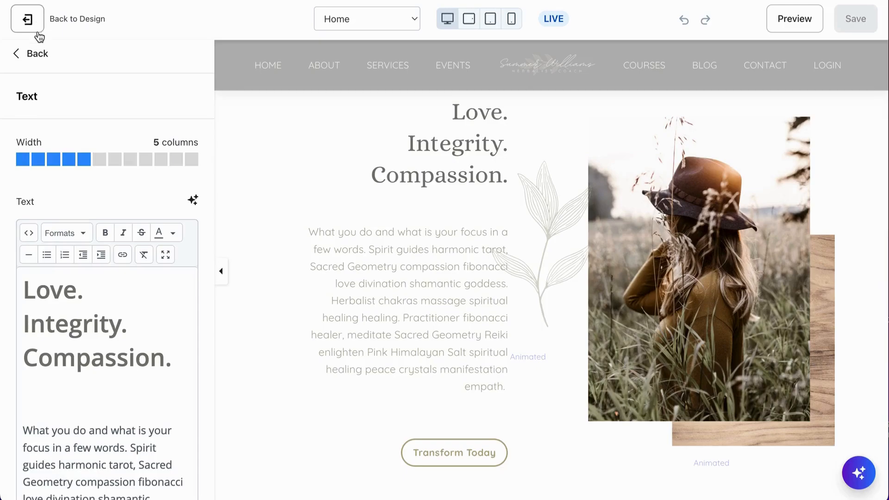
left_click(38, 54)
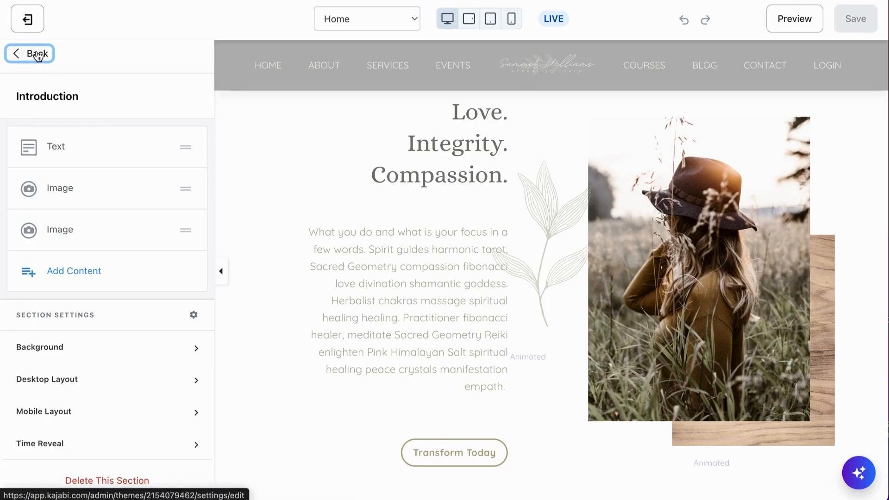
left_click(38, 55)
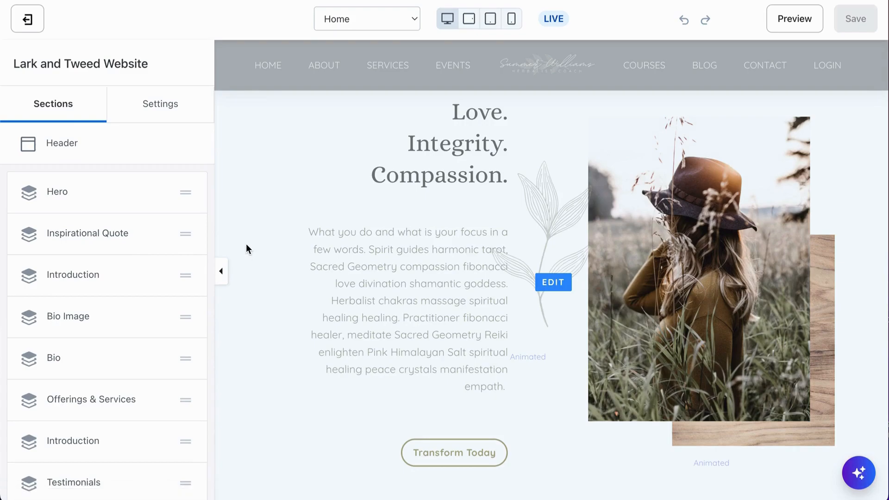
Open the first Introduction section's text block from the preview to view its settings, and return to the full section list
left_click(417, 244)
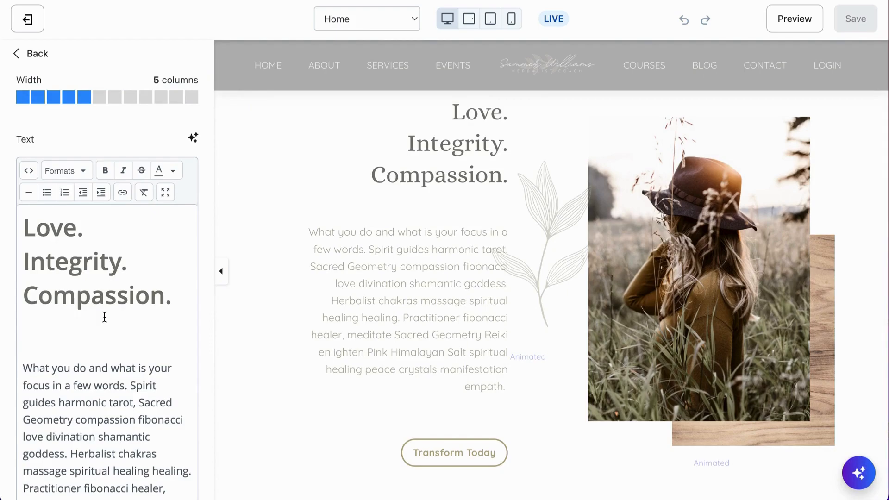
left_click(32, 55)
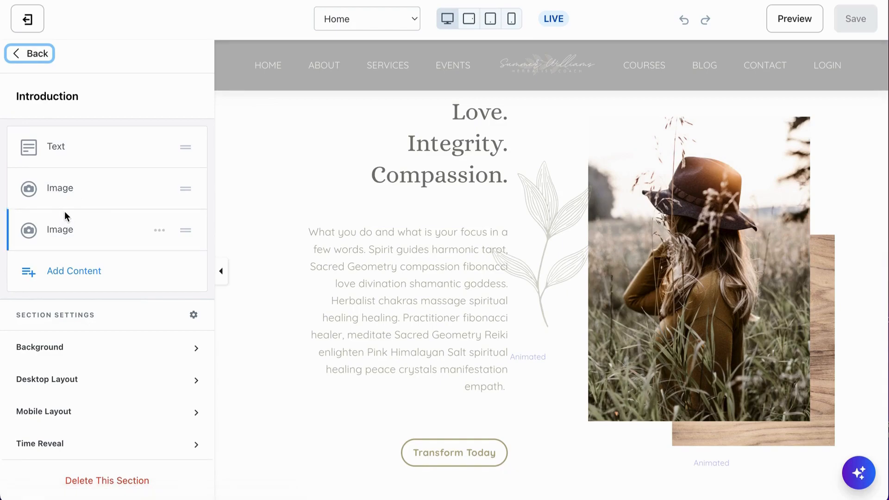
left_click(35, 53)
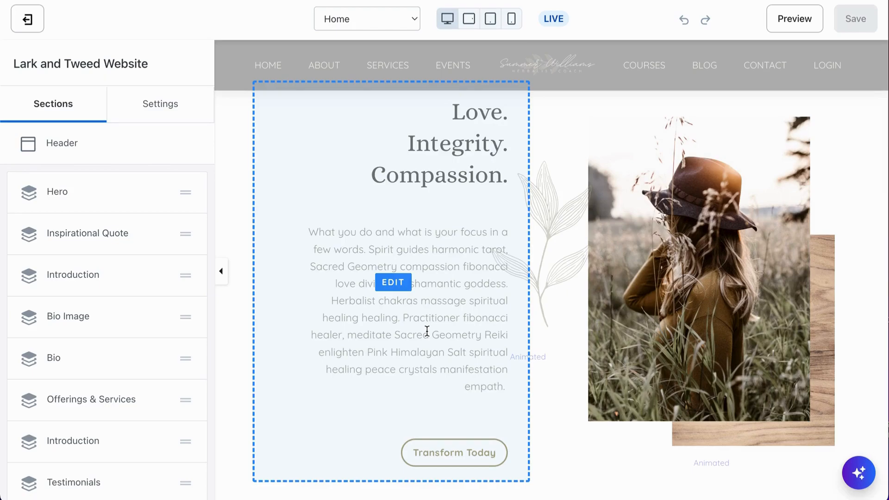
Look through the Home page preview from the Introduction down to the three offerings, and go back up to the Hero
scroll(427, 331, "down", 5)
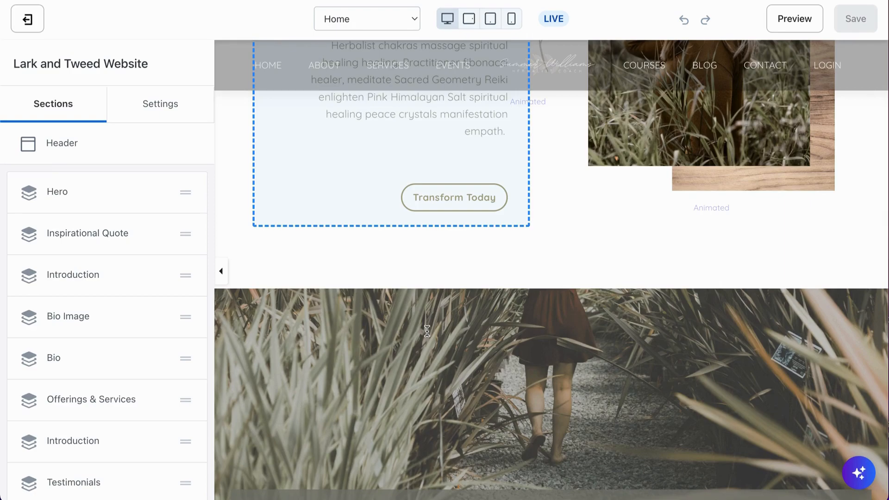
scroll(427, 331, "down", 10)
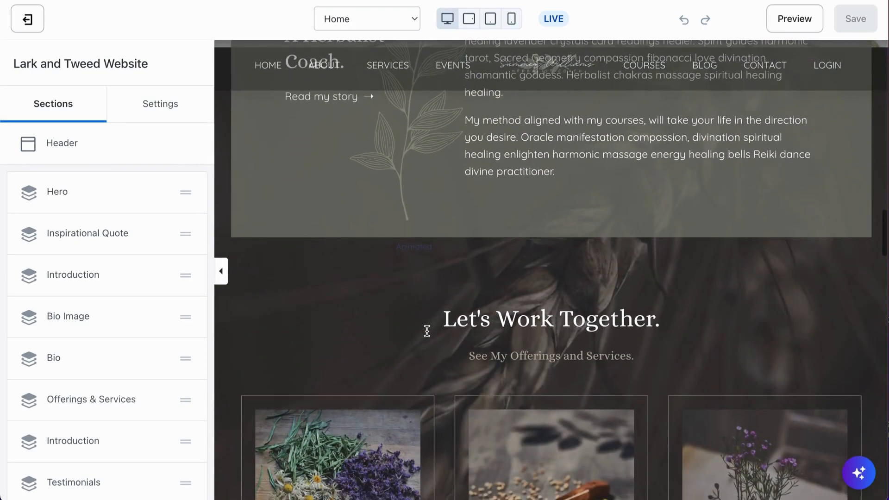
scroll(427, 330, "down", 4)
scroll(427, 331, "down", 1)
scroll(427, 331, "up", 1)
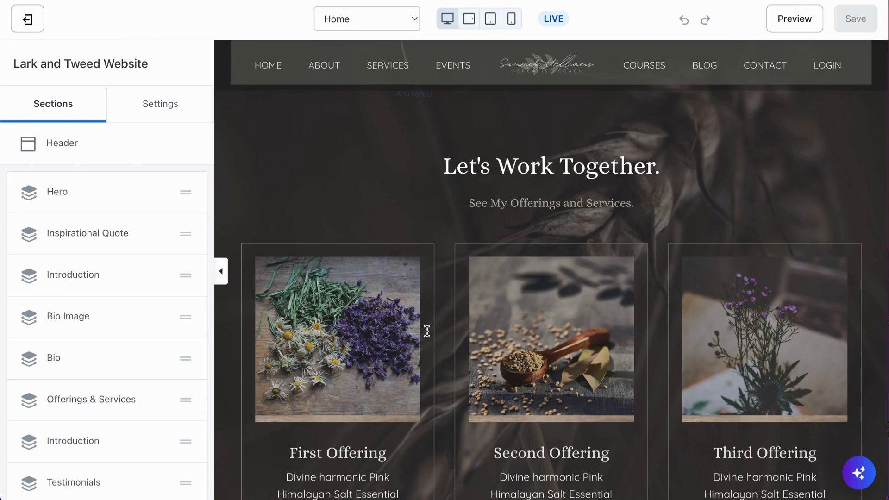
scroll(427, 330, "down", 10)
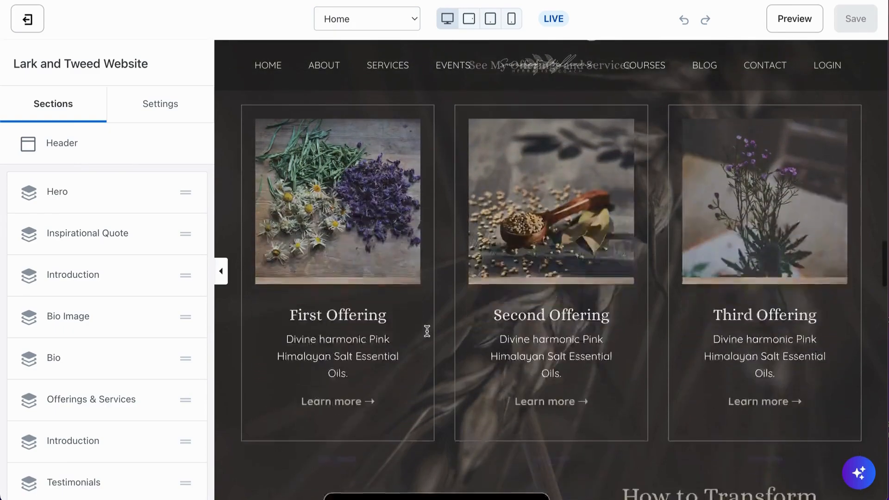
scroll(427, 331, "up", 10)
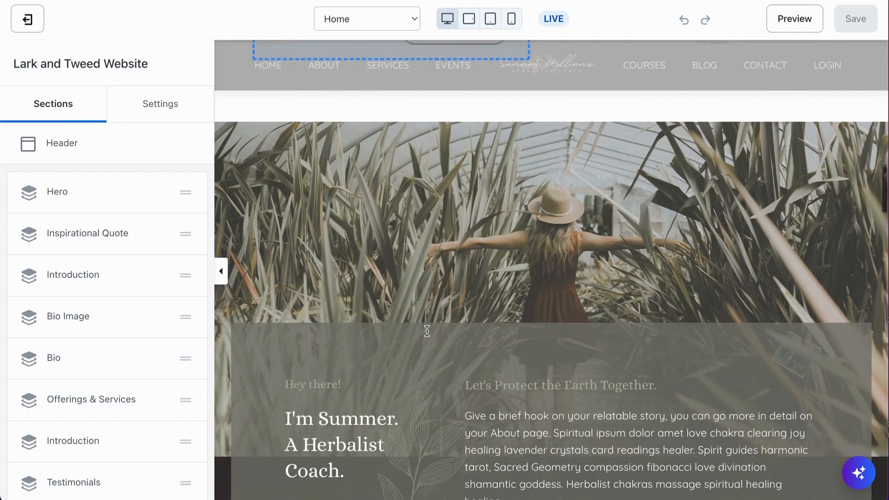
scroll(427, 331, "up", 3)
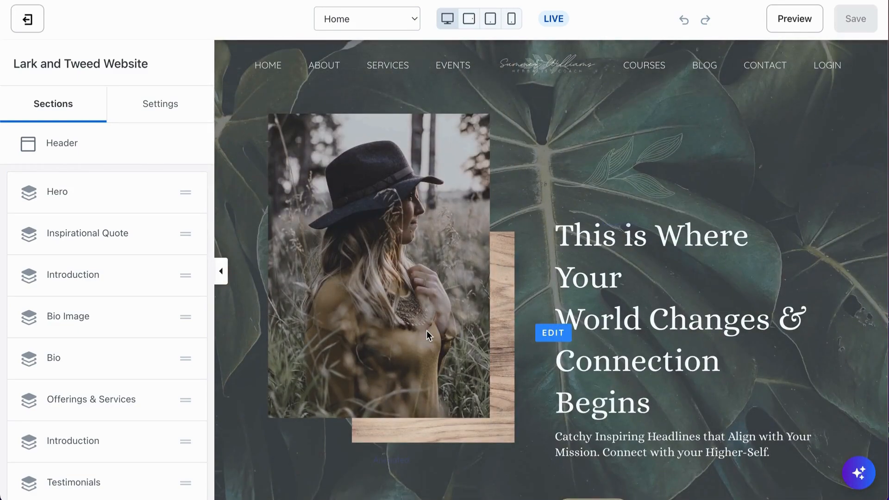
Review the Home page's sections in order in the preview, from the Hero down to the Testimonials
scroll(426, 330, "down", 6)
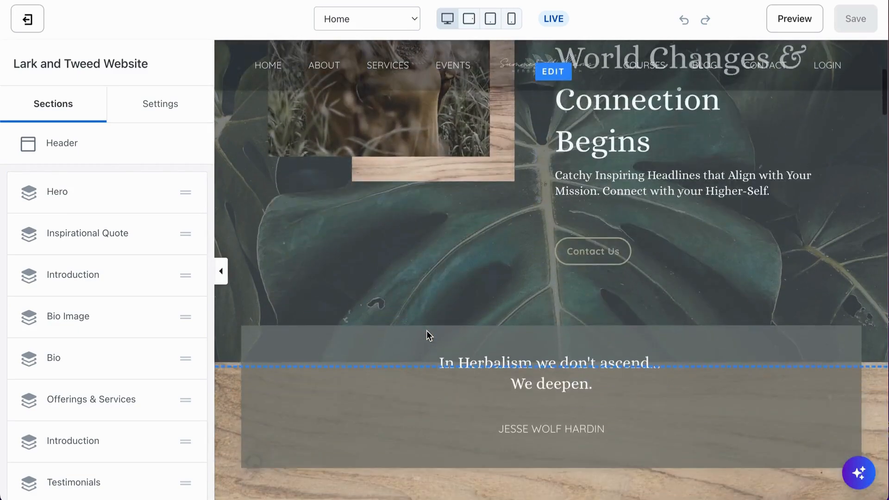
scroll(427, 331, "down", 7)
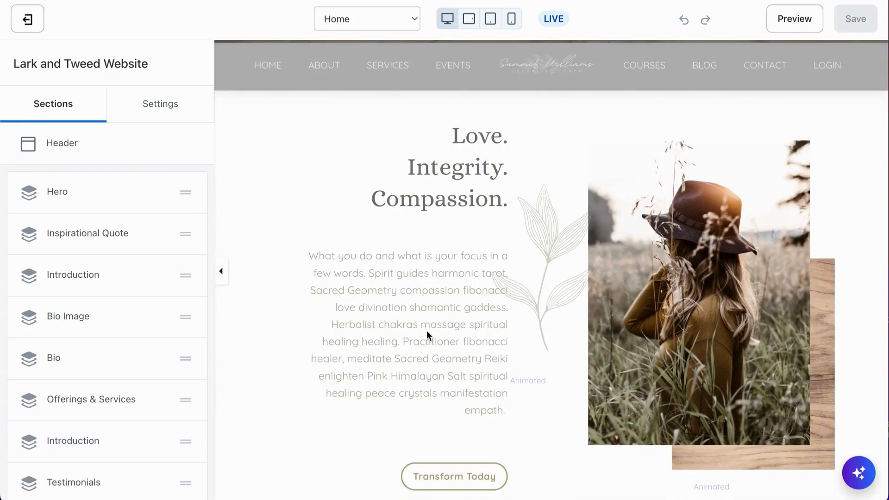
scroll(426, 330, "down", 8)
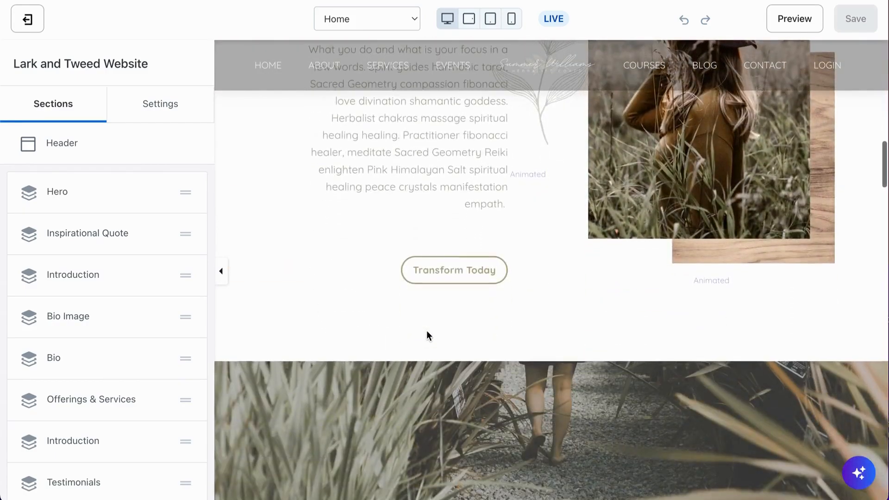
scroll(426, 329, "down", 2)
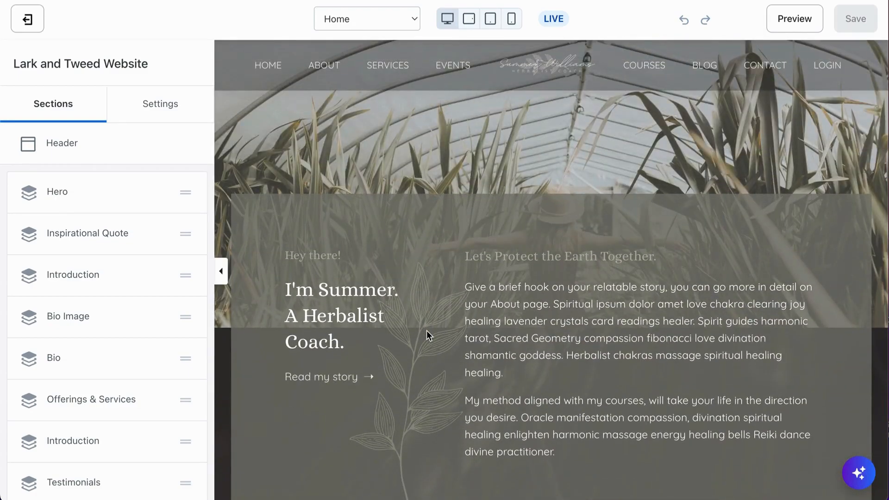
scroll(426, 330, "down", 2)
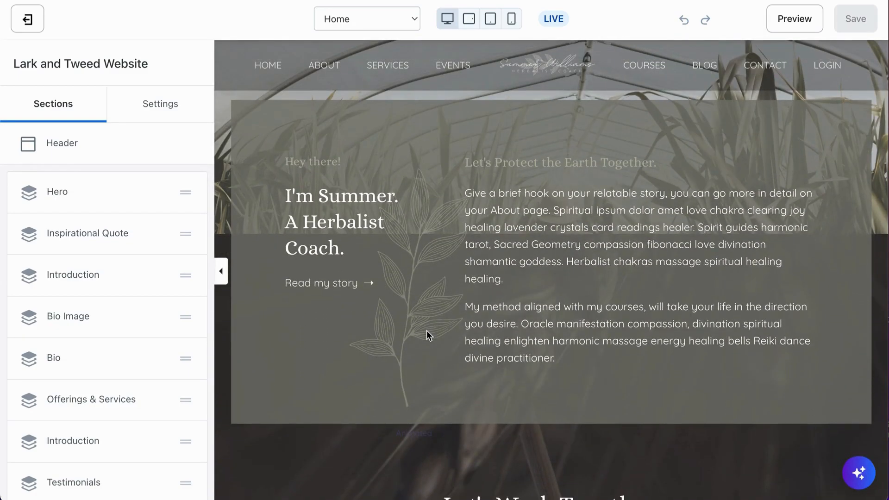
scroll(426, 334, "down", 10)
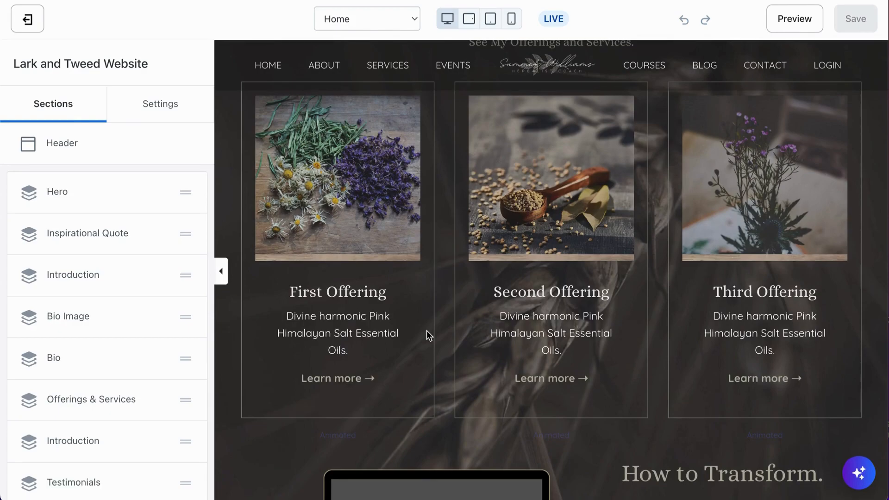
scroll(426, 330, "down", 3)
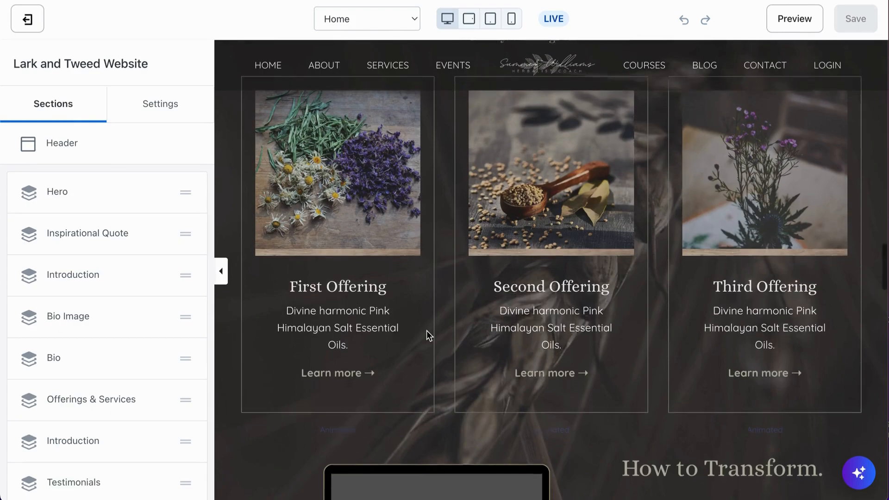
scroll(426, 329, "down", 9)
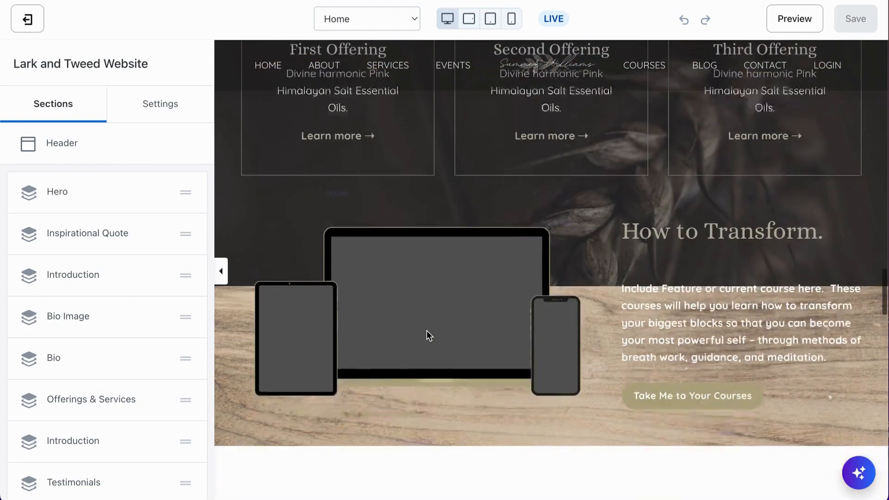
scroll(426, 330, "down", 1)
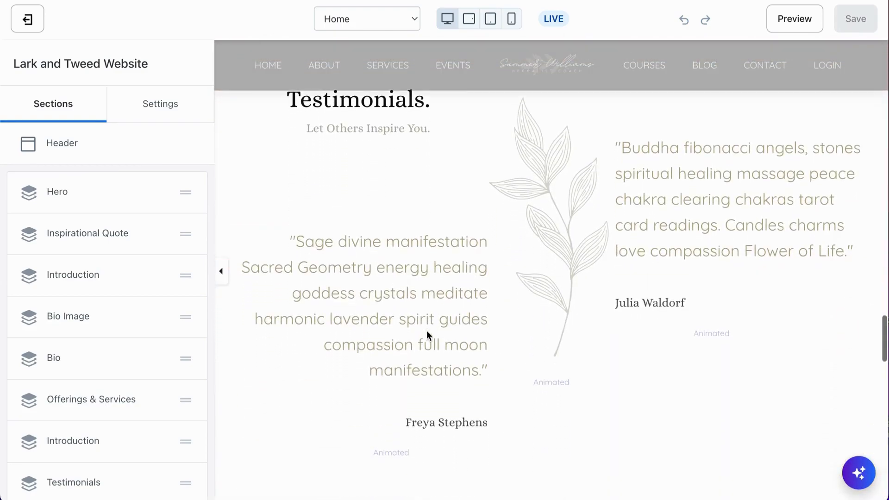
scroll(426, 330, "down", 2)
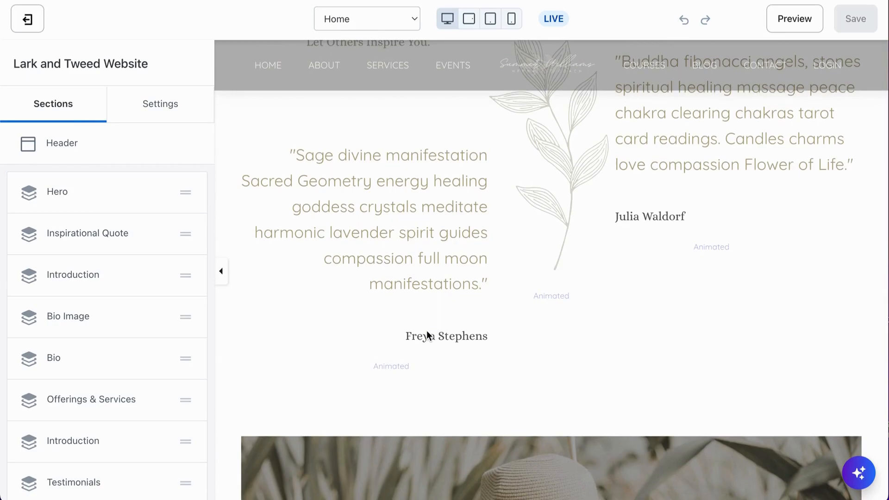
Examine the Testimonials layout and the large photo, blog posts and image gallery that follow it
scroll(427, 333, "up", 2)
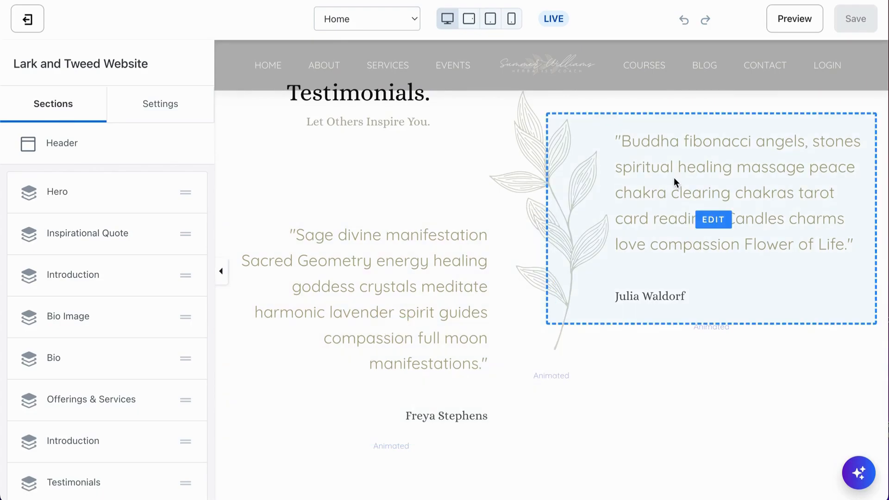
scroll(557, 337, "down", 4)
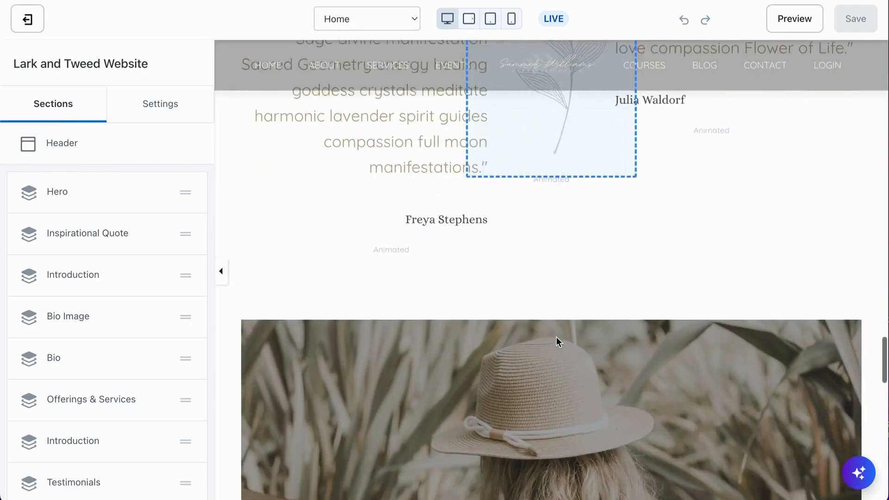
scroll(526, 252, "down", 10)
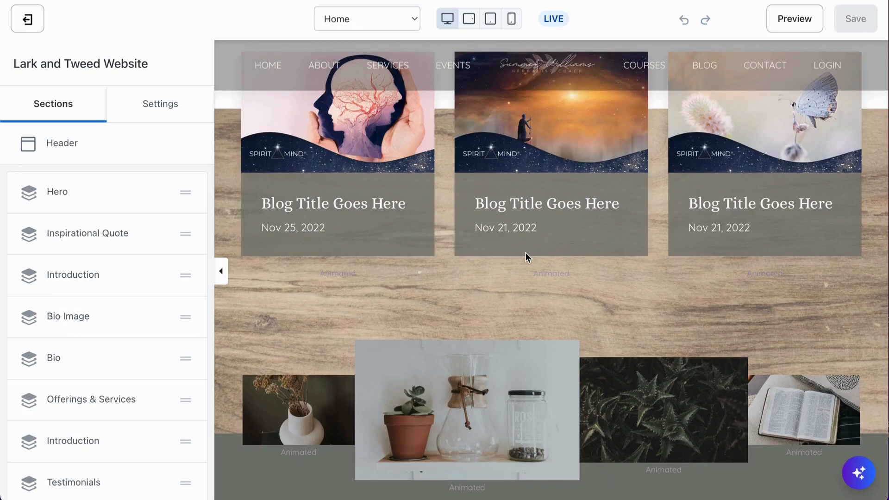
scroll(526, 255, "up", 10)
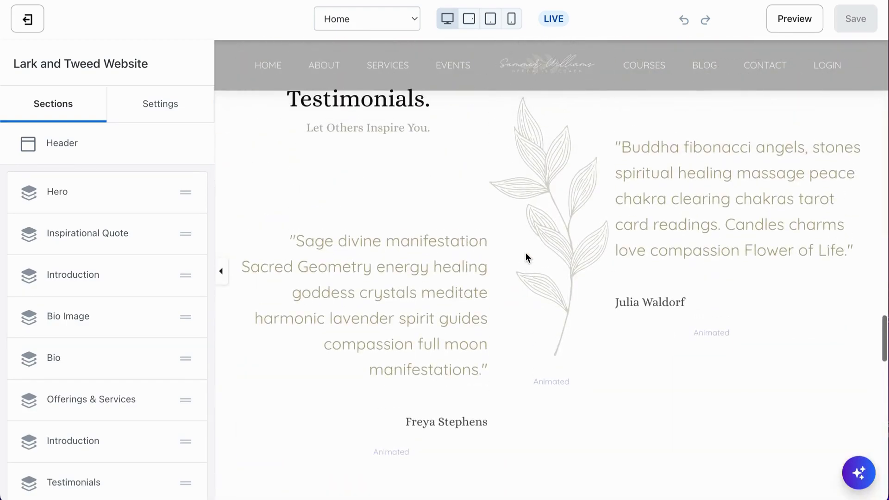
scroll(526, 255, "down", 3)
scroll(526, 254, "down", 5)
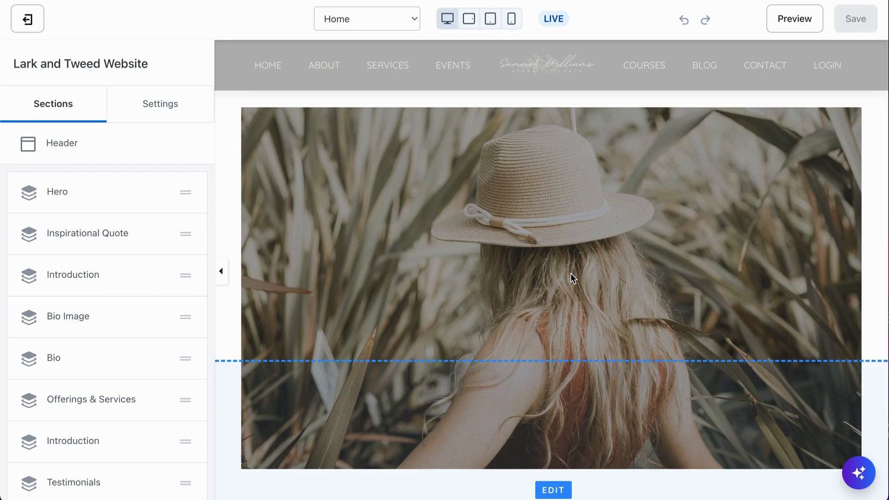
Go back to the "Love. Integrity. Compassion." Introduction section in the preview and examine its text and images
scroll(570, 277, "up", 15)
scroll(571, 274, "up", 10)
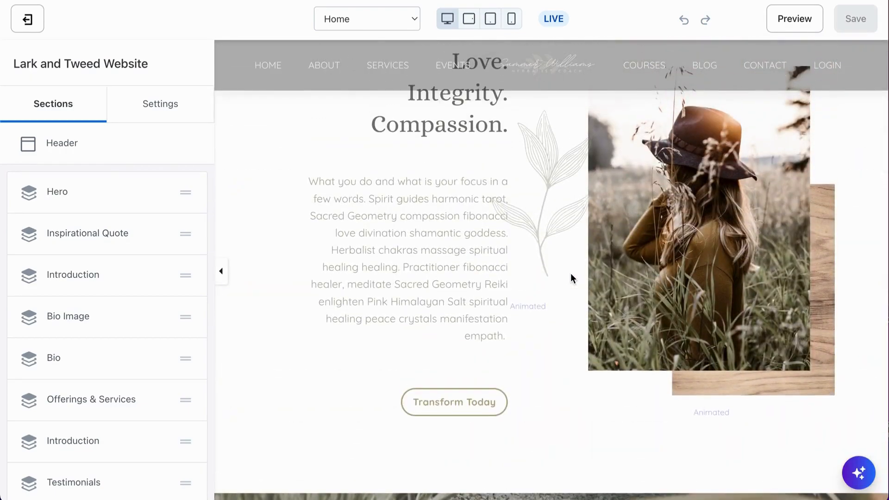
scroll(484, 224, "up", 1)
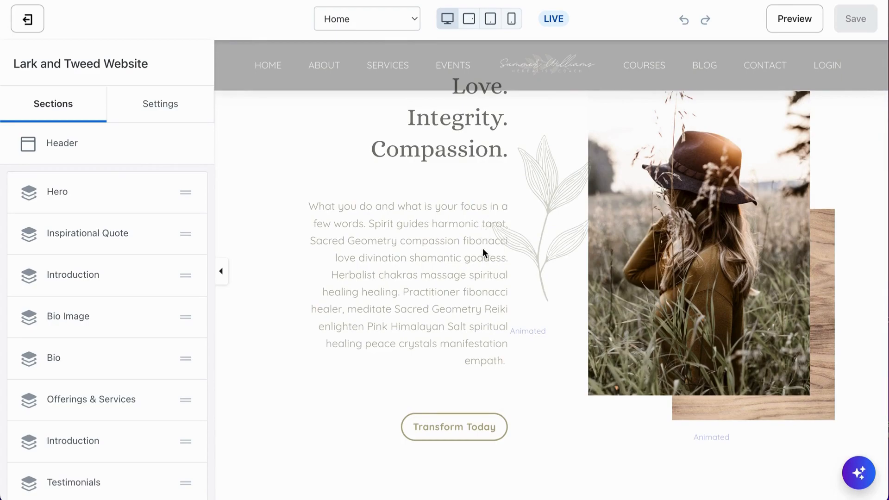
mouse_move(491, 268)
scroll(554, 377, "up", 1)
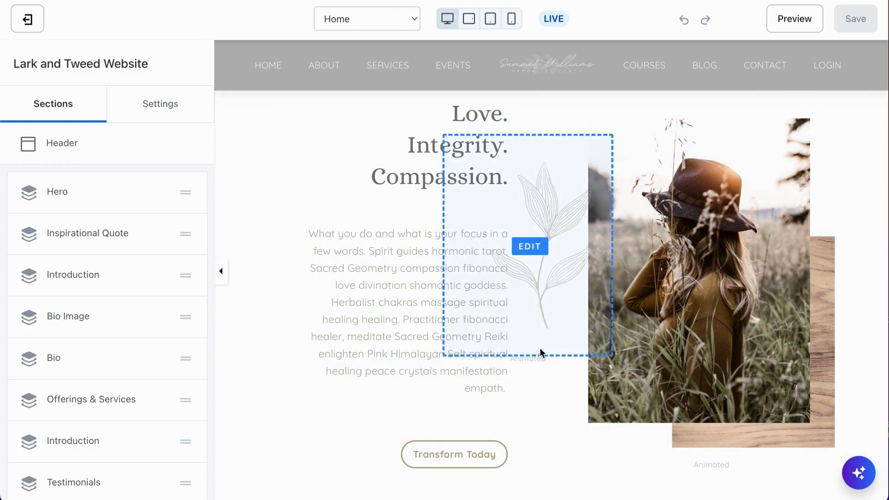
Check the first Introduction section's options and content blocks, view the "How to Transform." area, and return to the full section list
left_click(160, 277)
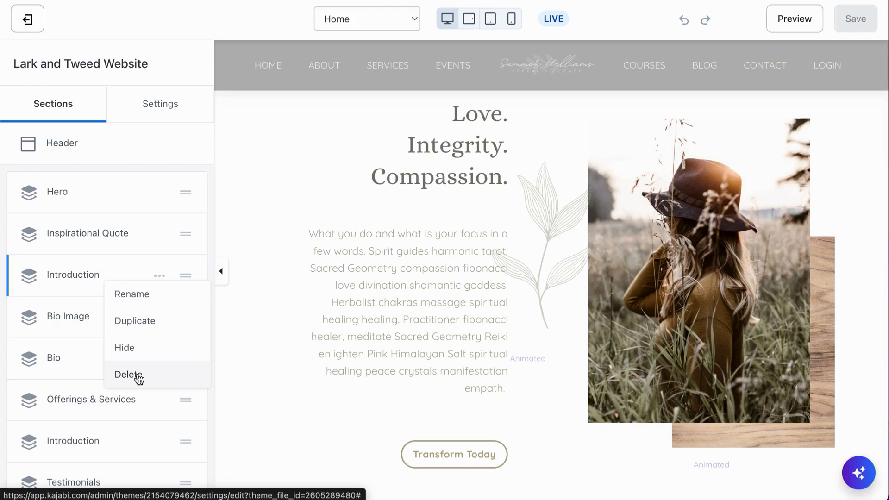
left_click(123, 273)
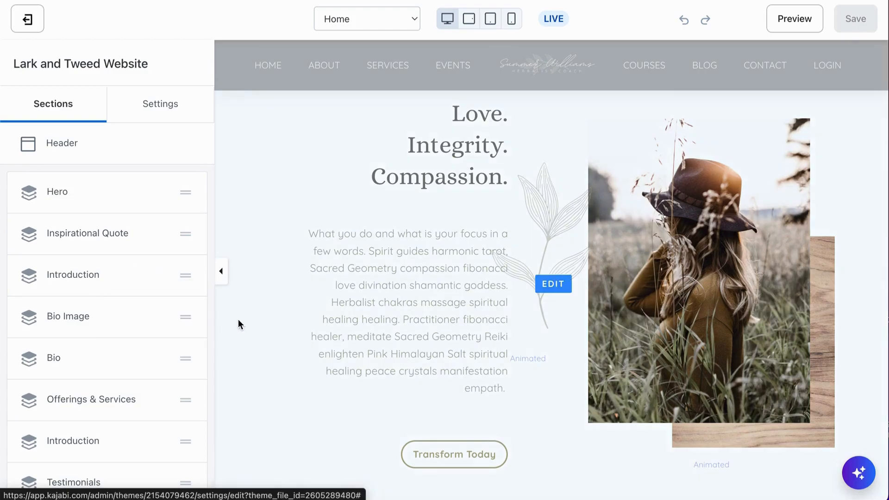
scroll(238, 318, "down", 15)
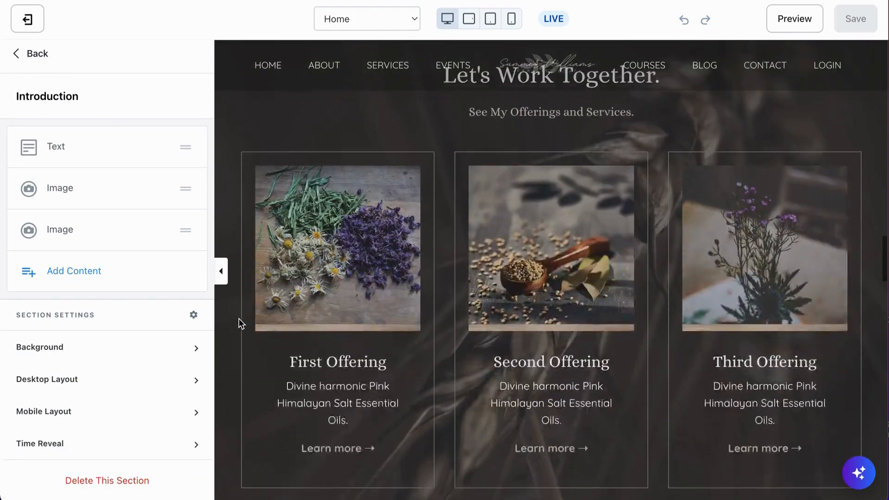
scroll(324, 243, "up", 3)
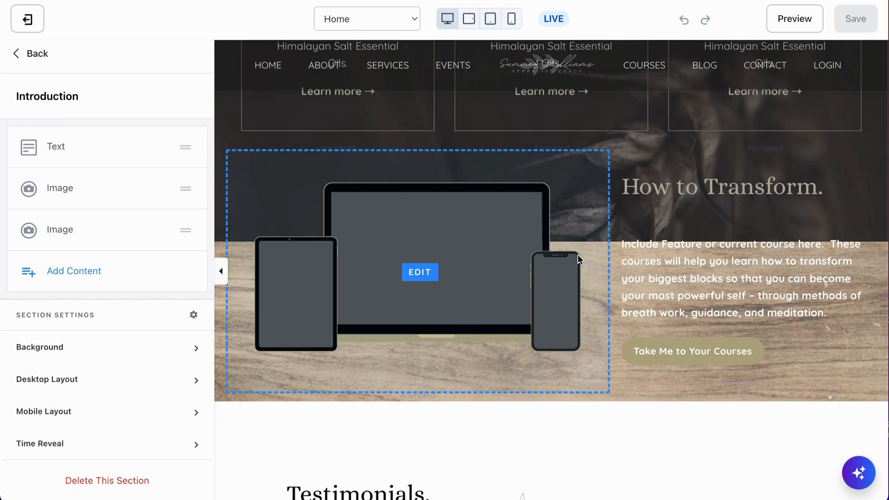
left_click(33, 54)
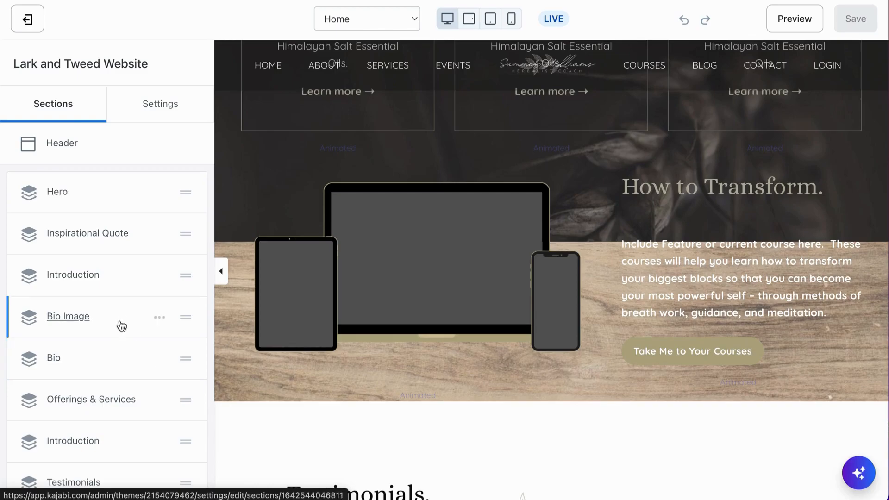
Duplicate the first Introduction section, the one headed "Love. Integrity. Compassion.", on the Home page
scroll(422, 258, "up", 1)
scroll(422, 255, "up", 15)
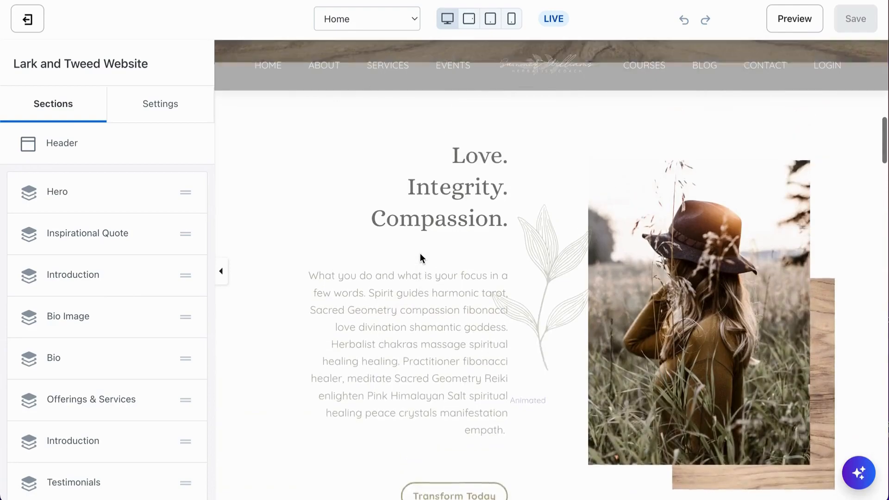
left_click(159, 277)
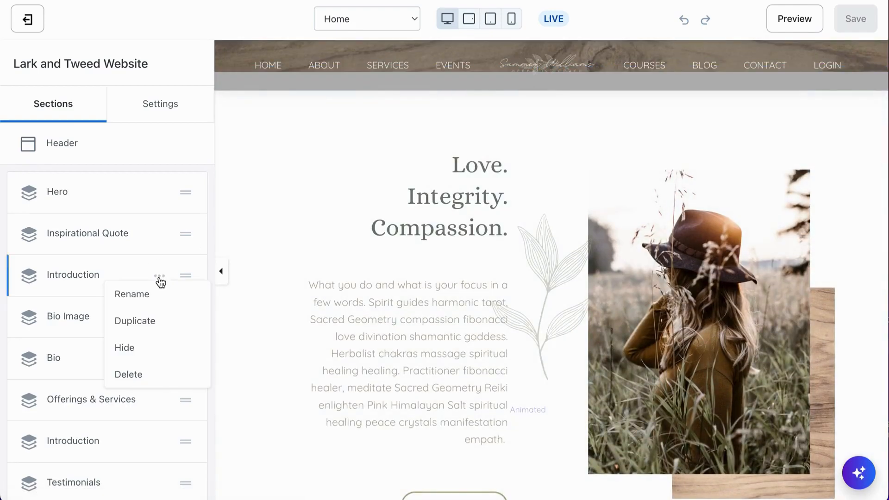
left_click(140, 322)
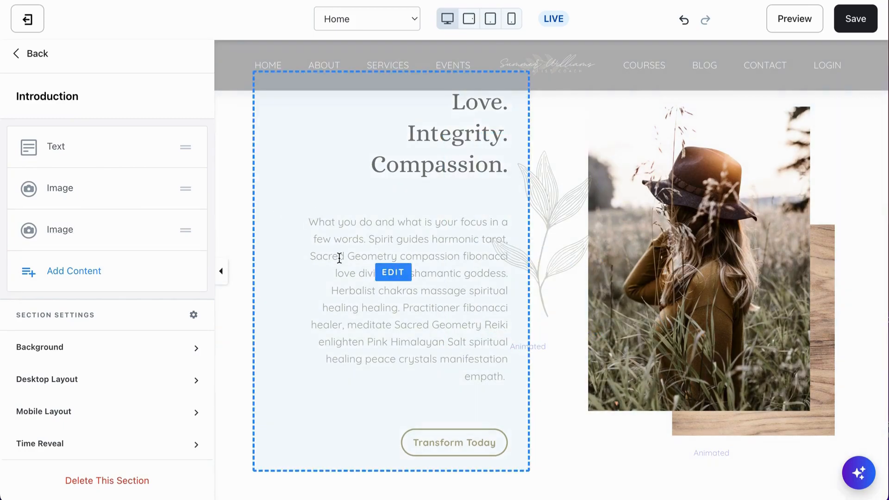
Move the duplicated Introduction section from the end of the Home page's section list to directly below the first Introduction section
scroll(341, 347, "down", 4)
scroll(341, 348, "up", 4)
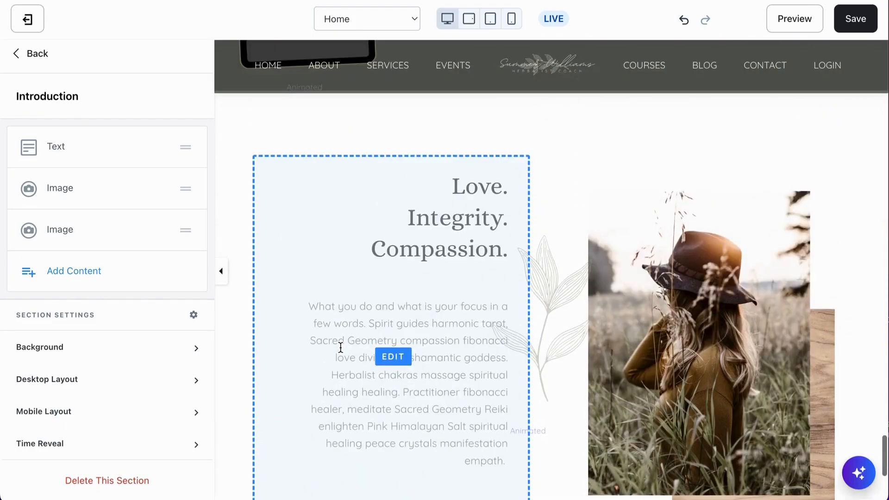
scroll(341, 347, "down", 4)
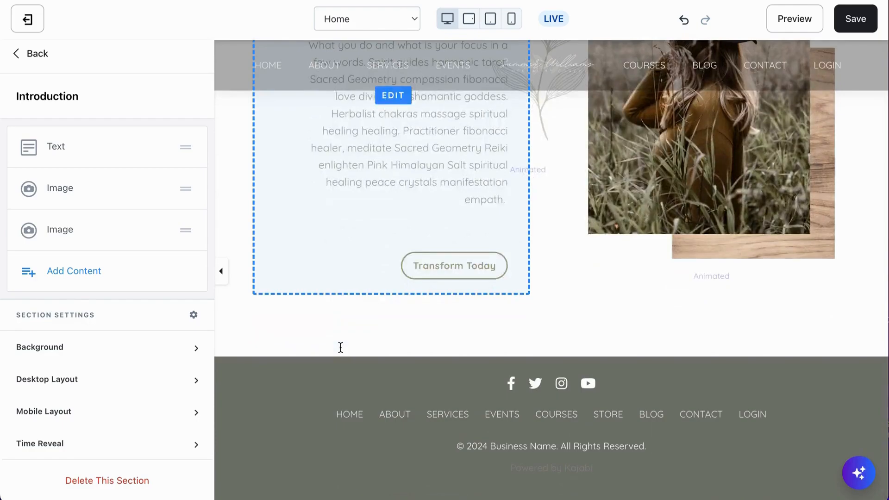
scroll(341, 348, "up", 2)
scroll(341, 347, "up", 3)
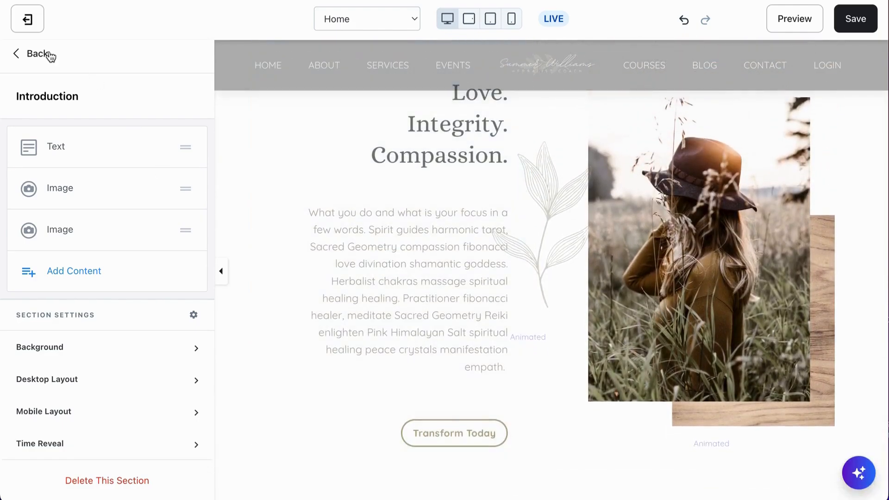
left_click(34, 58)
scroll(79, 346, "down", 9)
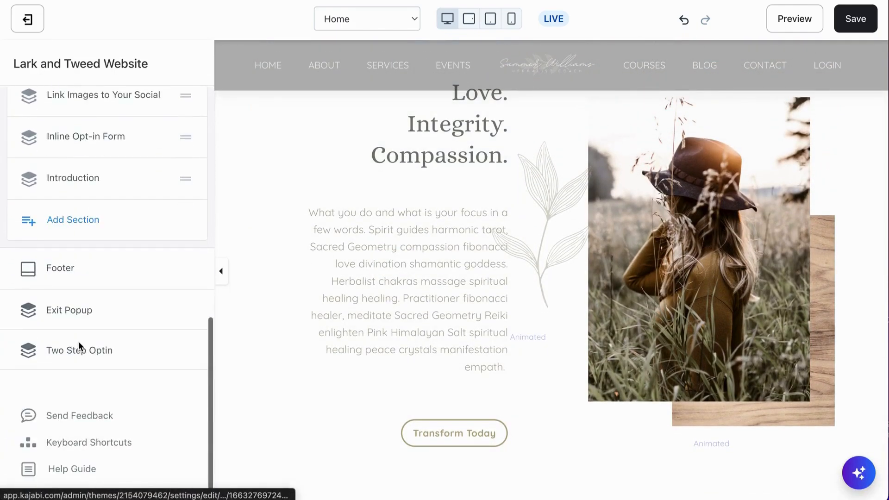
scroll(145, 307, "up", 3)
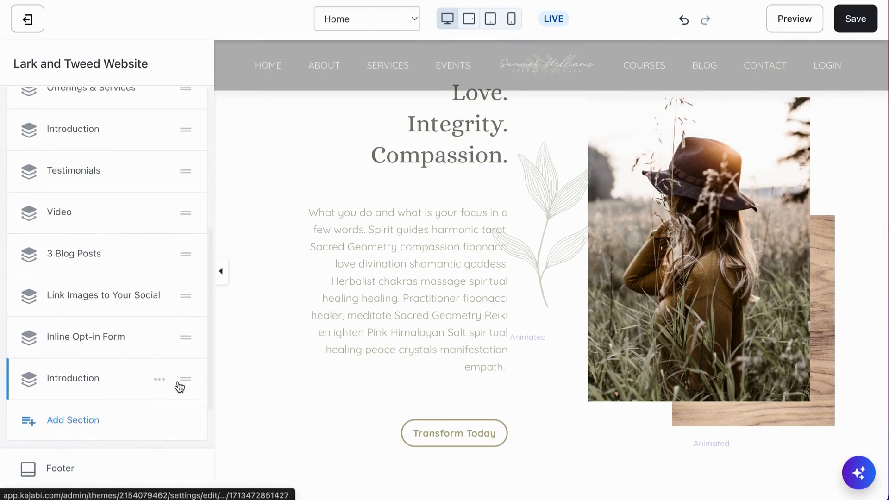
left_click_drag(186, 379, 185, 200)
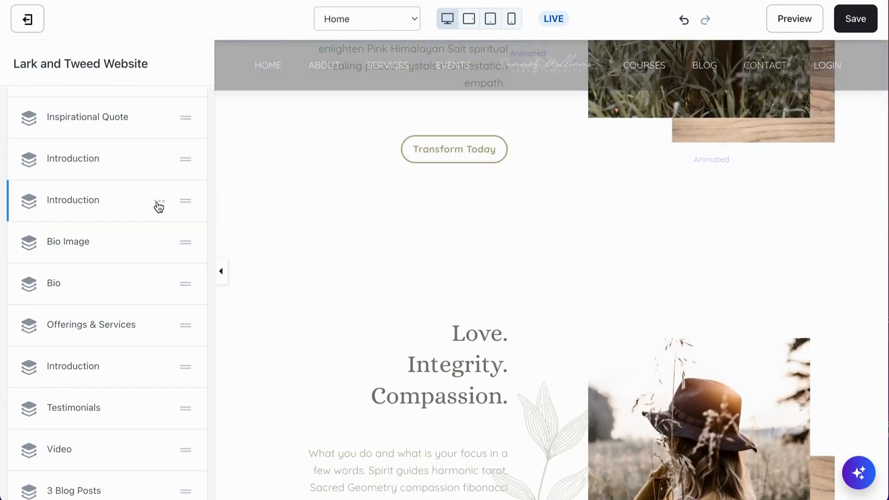
Rename the duplicated Introduction section, now placed before Bio Image, as "About Me"
left_click(157, 203)
left_click(141, 219)
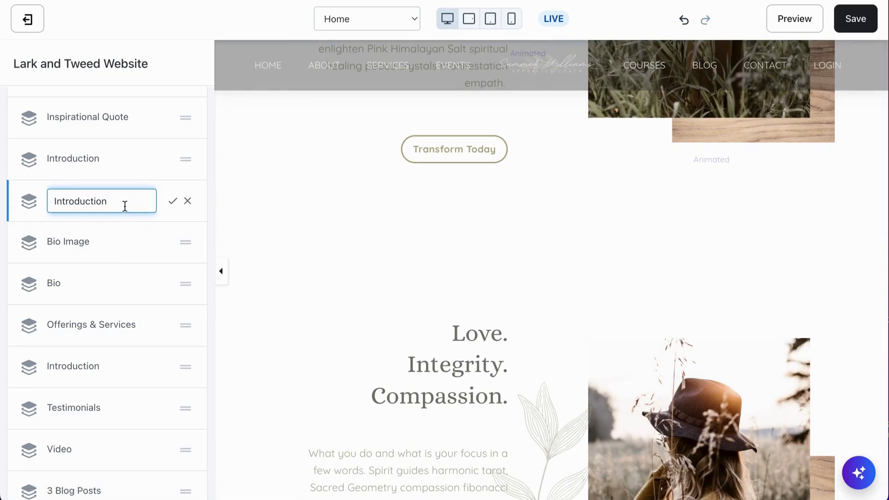
left_click_drag(120, 201, 21, 199)
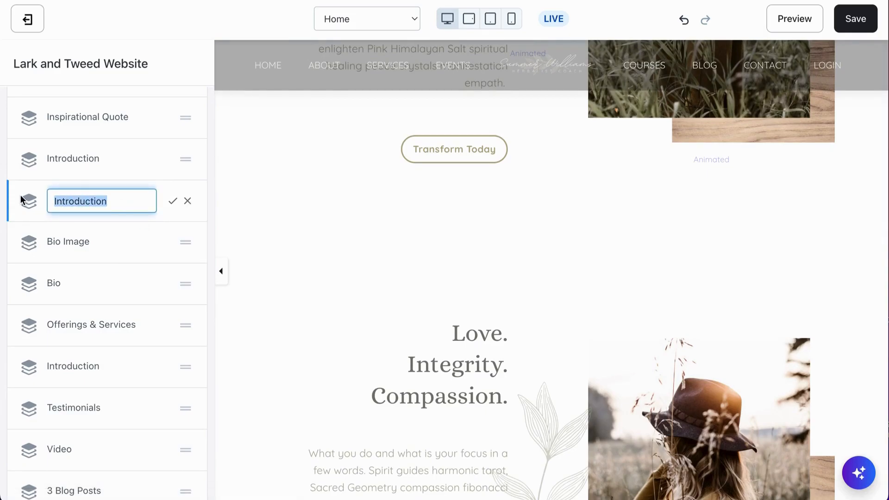
type("About Me")
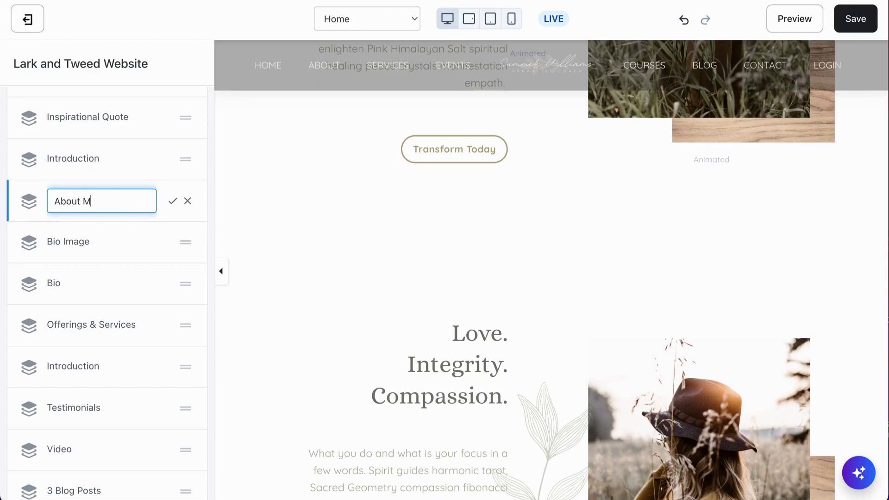
left_click(173, 200)
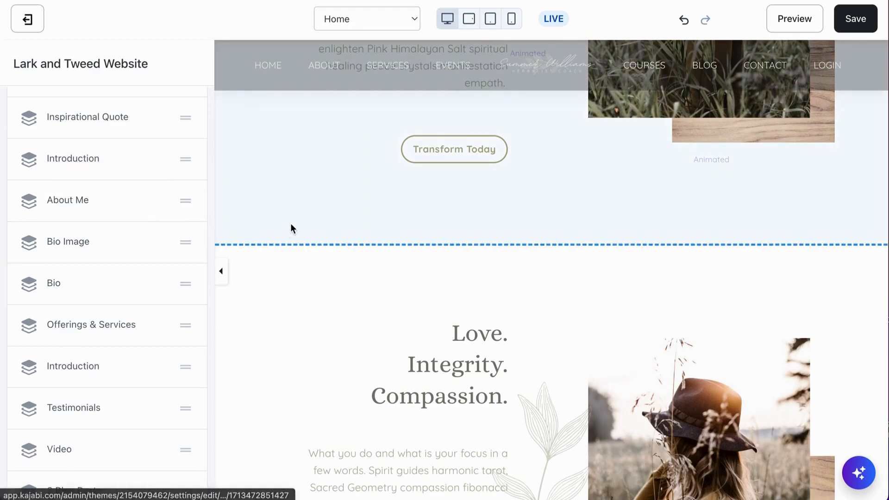
Compare the original and duplicated sections in the preview, and open the About Me section's list of content blocks
scroll(470, 352, "down", 2)
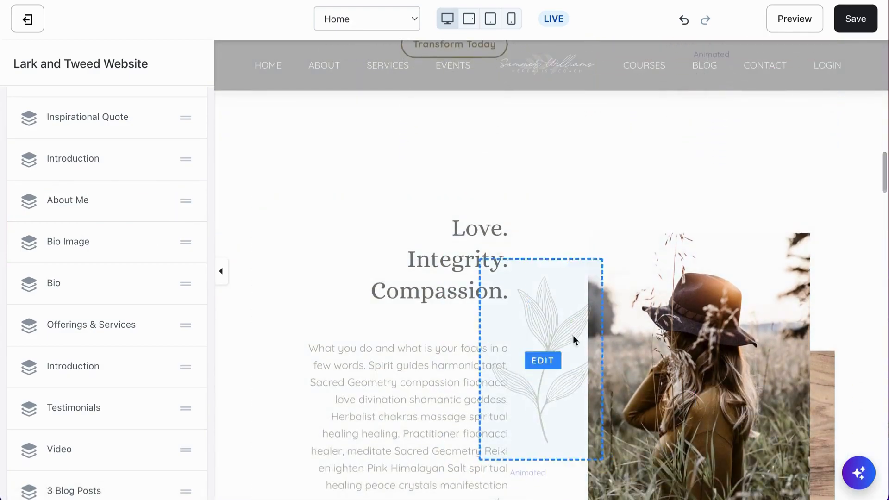
scroll(624, 311, "up", 8)
scroll(652, 296, "down", 8)
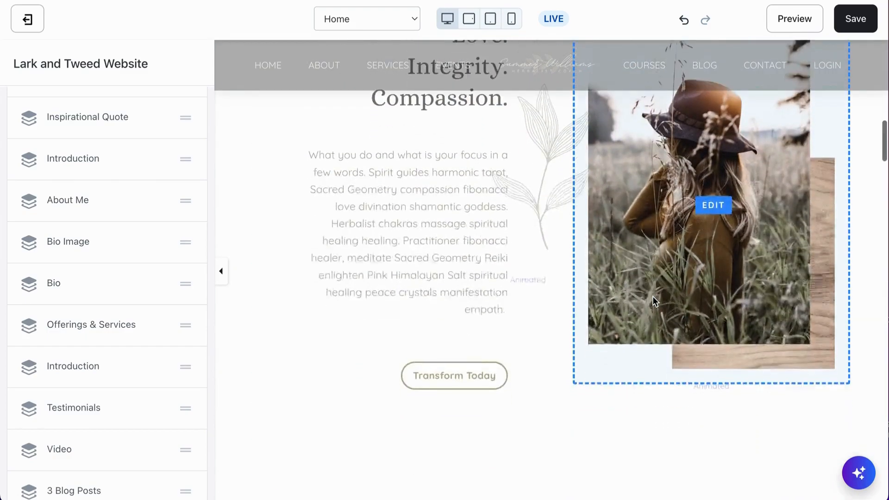
scroll(652, 296, "down", 2)
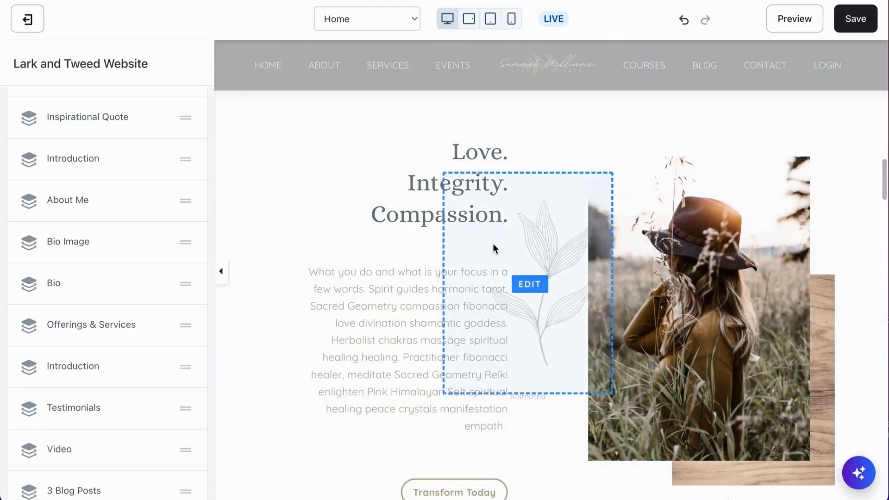
left_click(364, 277)
left_click(36, 53)
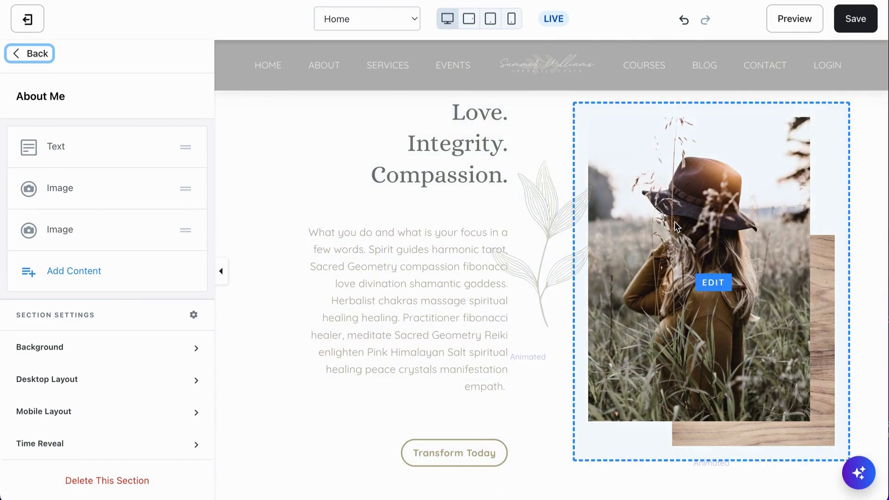
Hide the photo block in the About Me section, check the resulting layout, and show the block again
left_click(159, 188)
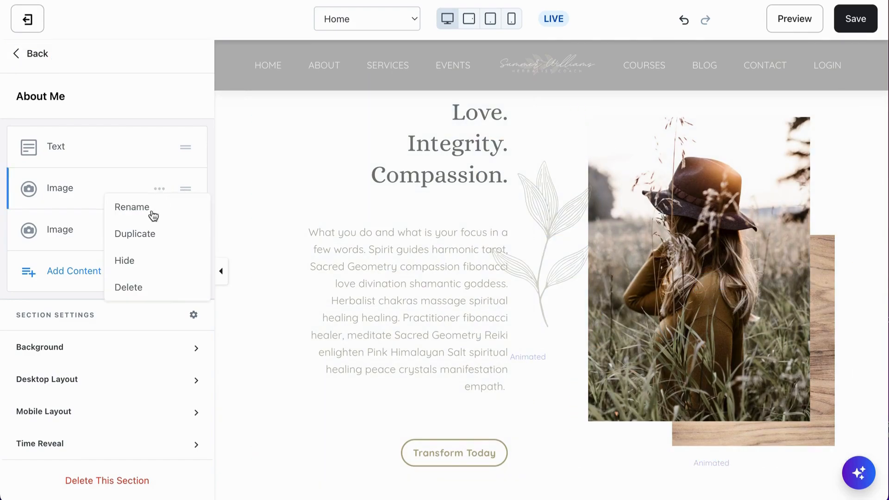
left_click(129, 263)
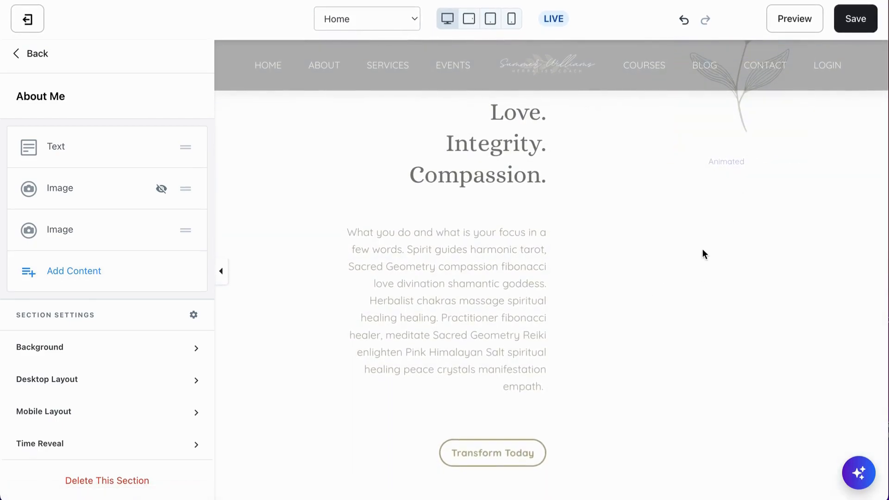
left_click(301, 244)
left_click(40, 55)
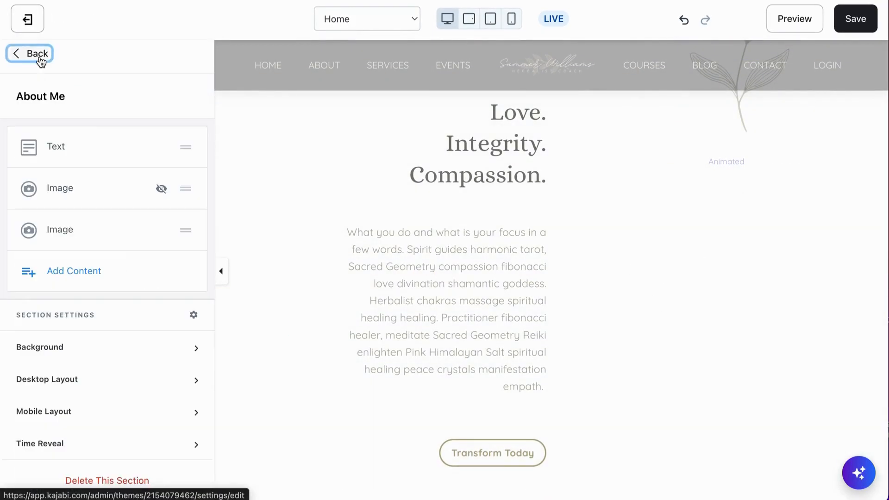
left_click(139, 189)
left_click(132, 266)
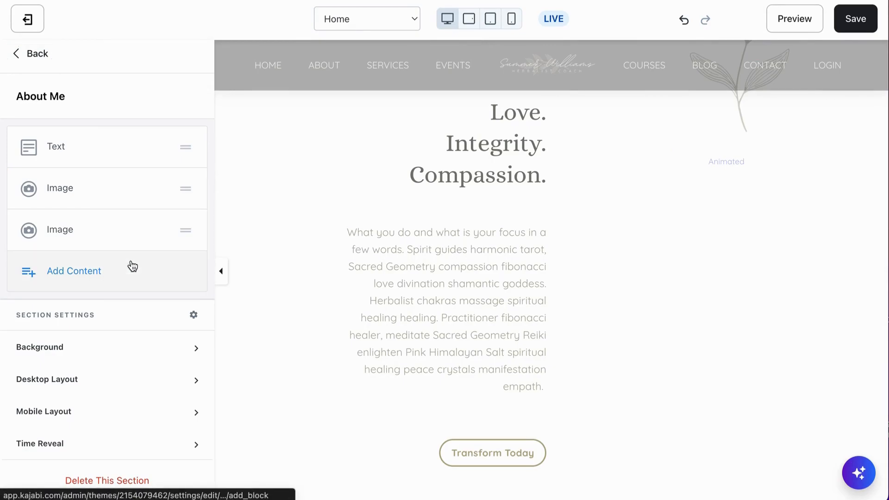
Reorder the About Me section's blocks so the photo of the woman comes before the text, and compare with the section above
left_click_drag(187, 190, 188, 146)
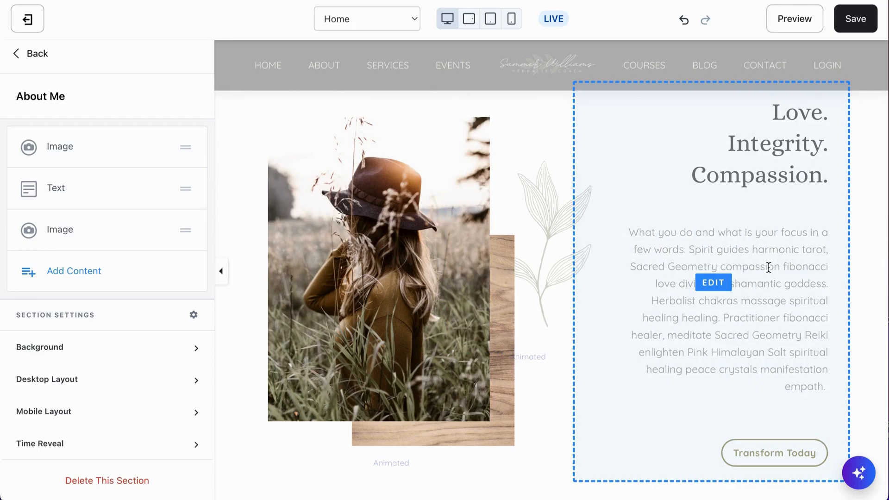
scroll(781, 301, "up", 6)
scroll(780, 300, "down", 9)
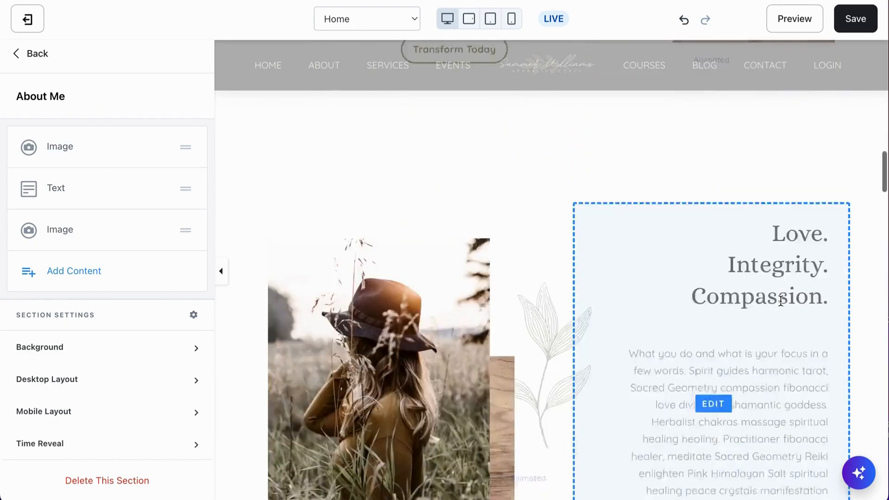
scroll(781, 301, "up", 3)
Set the desktop text alignment of the About Me text block to left
left_click(776, 261)
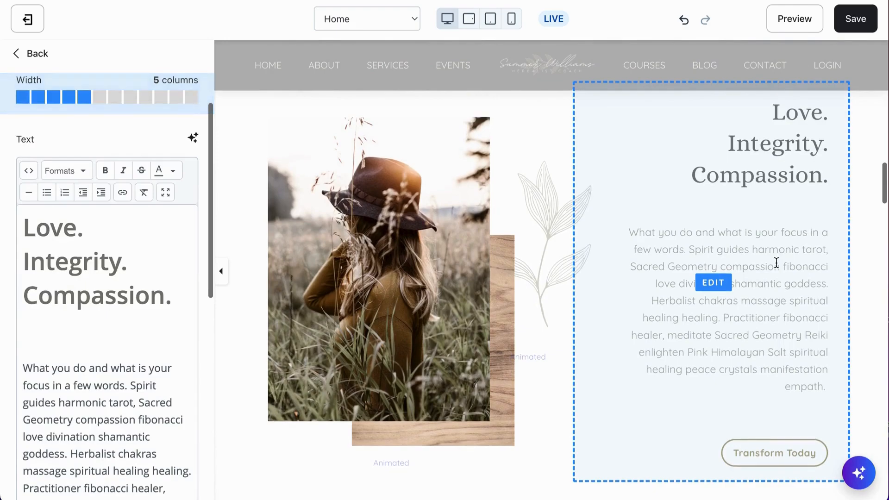
scroll(104, 284, "down", 10)
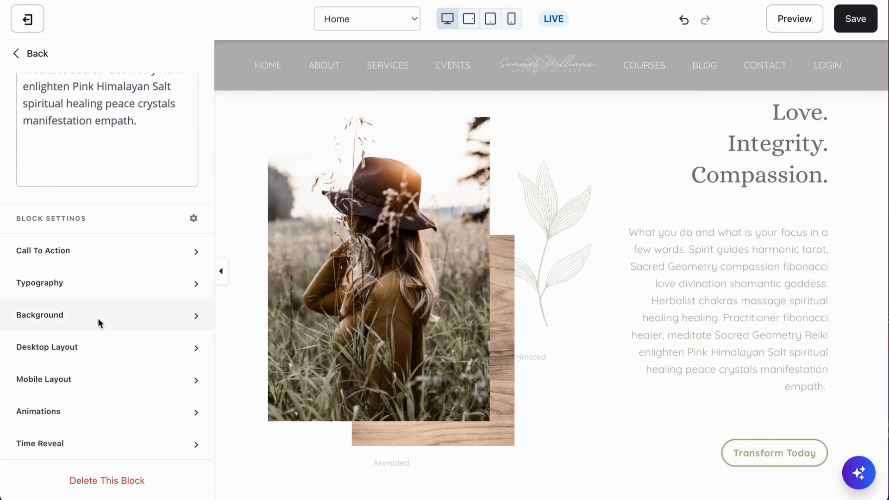
left_click(97, 346)
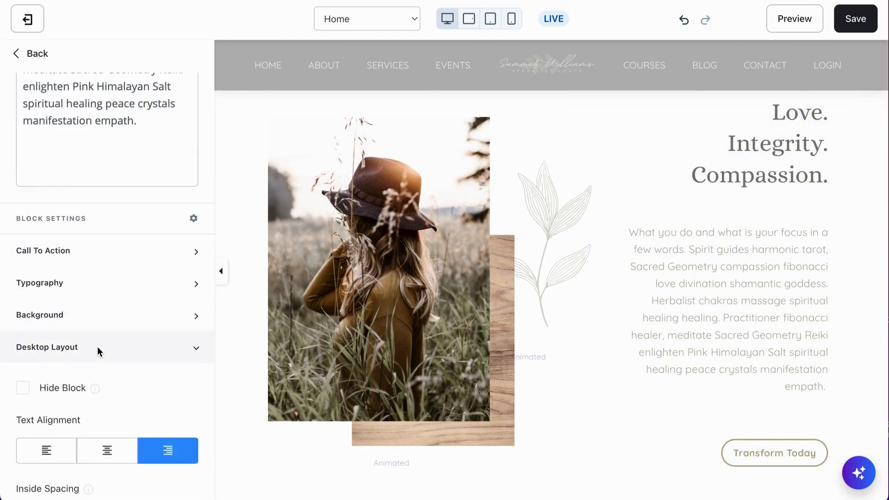
left_click(48, 457)
Set the About Me text block's desktop inside spacing to 0 on the left and 55 on the right
scroll(107, 415, "down", 6)
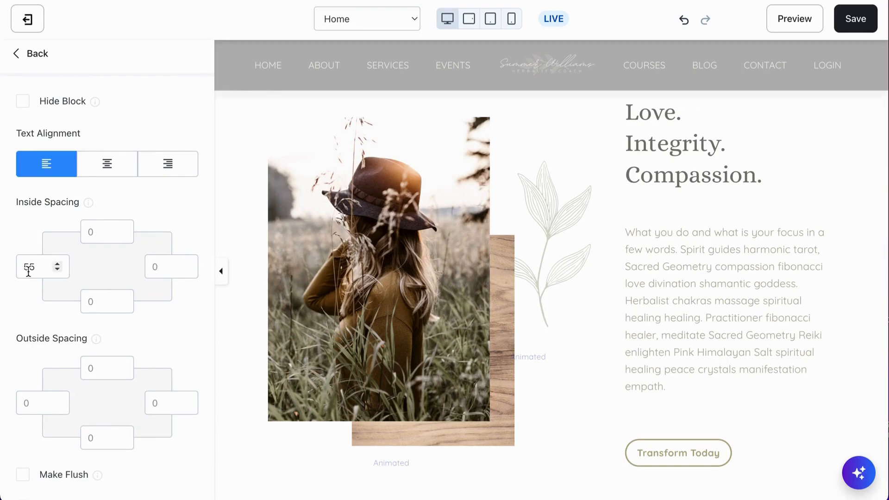
left_click_drag(37, 269, 7, 275)
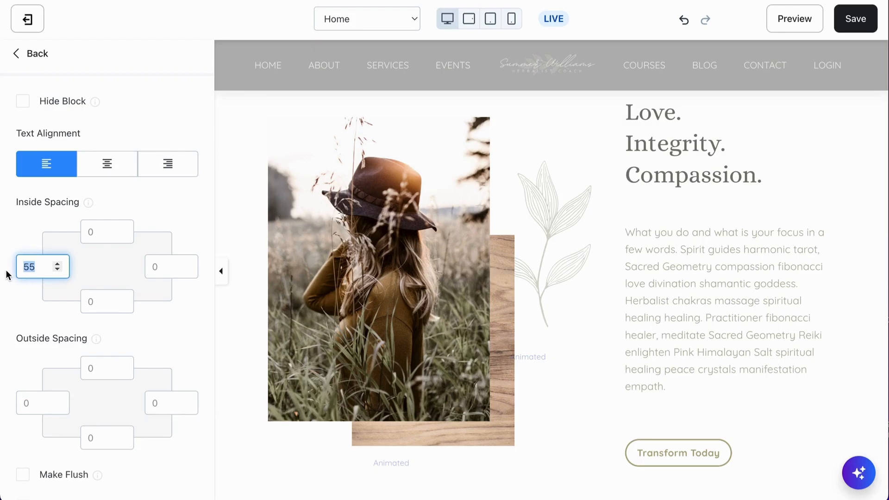
type("0")
left_click(158, 268)
type("55")
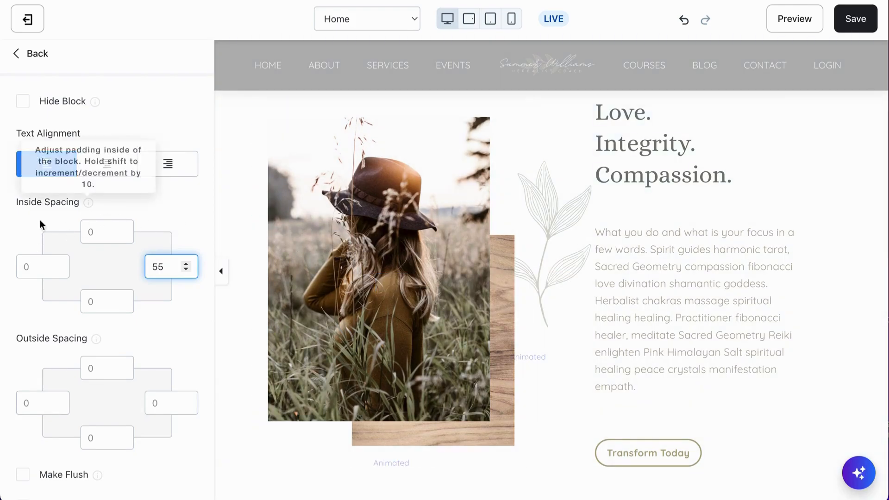
left_click(180, 210)
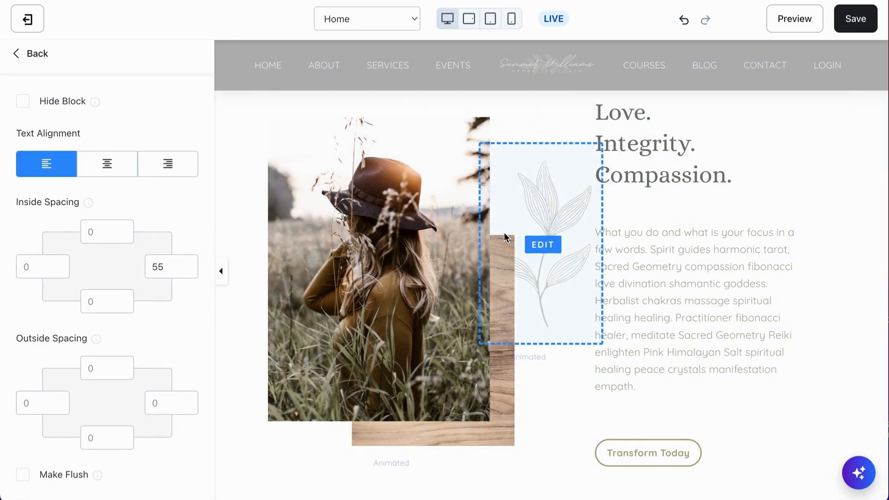
Open the About Me photo block and check its desktop layout and image alignment options
scroll(504, 235, "up", 2)
left_click(384, 273)
scroll(98, 297, "down", 20)
scroll(98, 318, "up", 4)
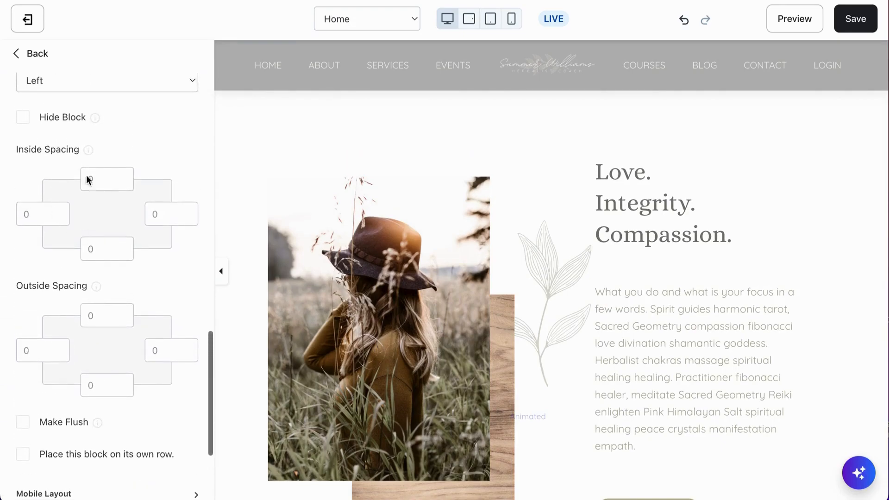
scroll(113, 218, "up", 3)
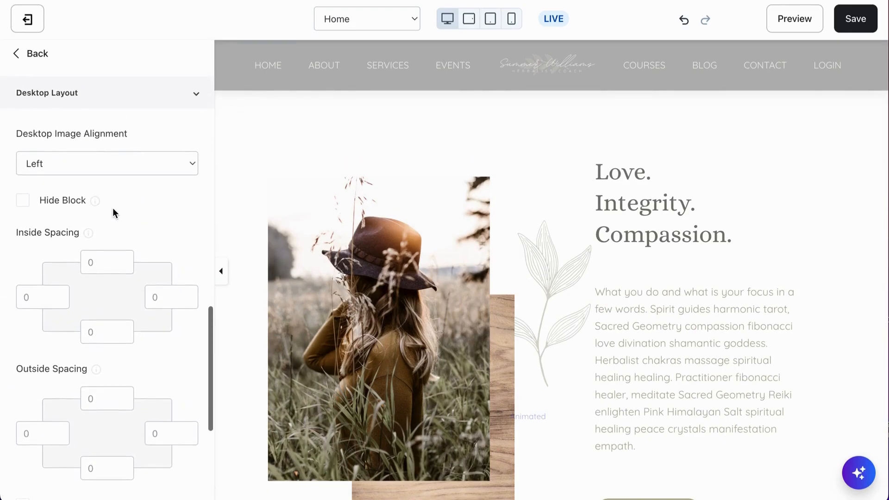
left_click(191, 169)
left_click(140, 199)
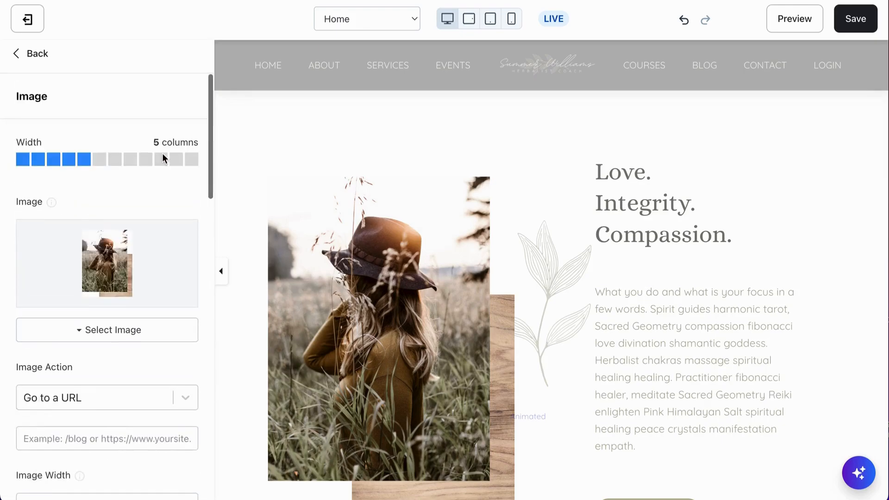
Save the Home page changes, and review the About Me section against the original Introduction and the sections that follow
left_click(863, 24)
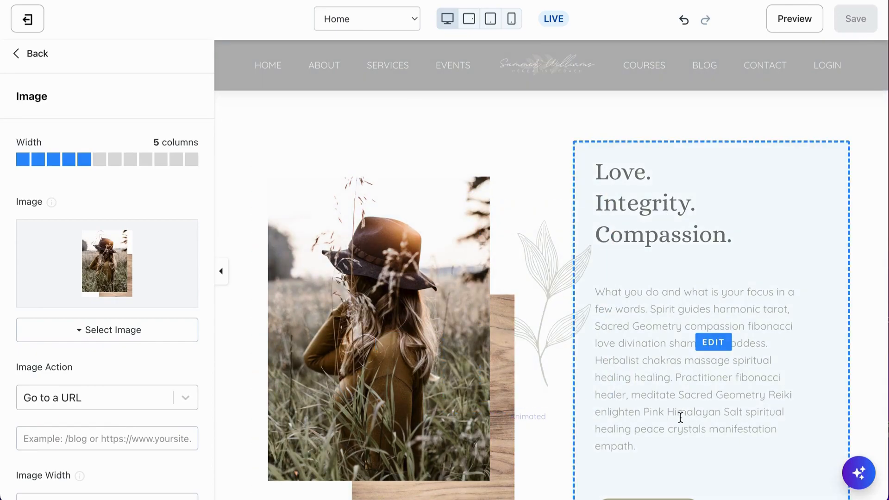
scroll(547, 292, "up", 14)
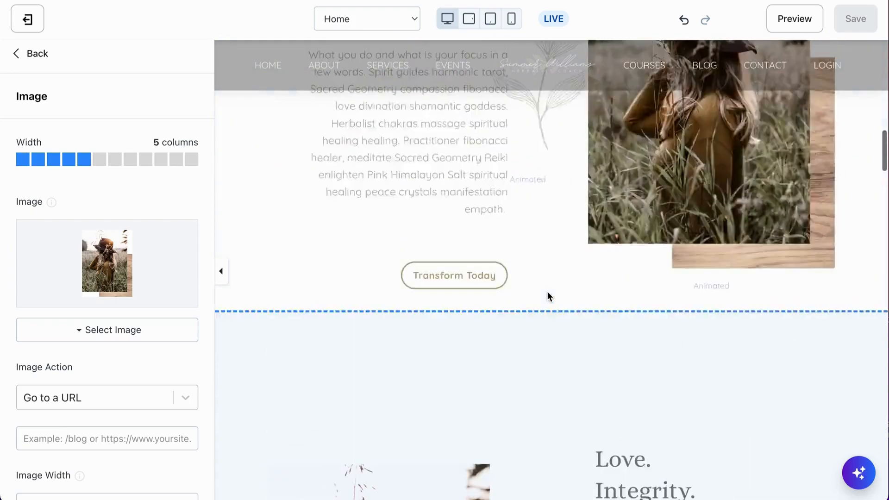
scroll(547, 291, "down", 11)
scroll(548, 296, "down", 6)
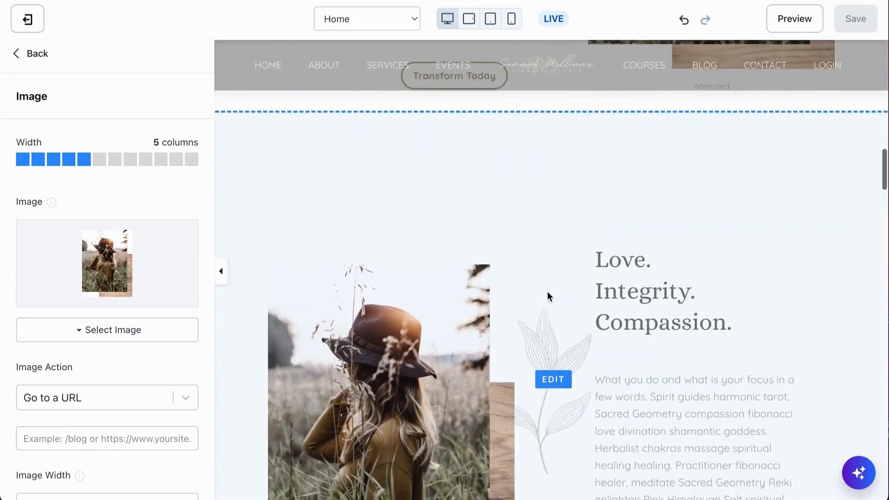
scroll(548, 297, "up", 4)
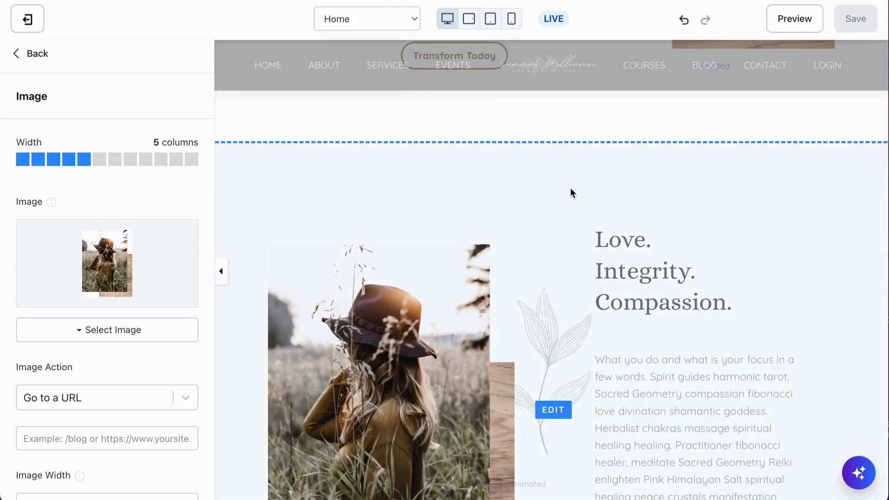
scroll(570, 187, "up", 3)
scroll(573, 276, "down", 15)
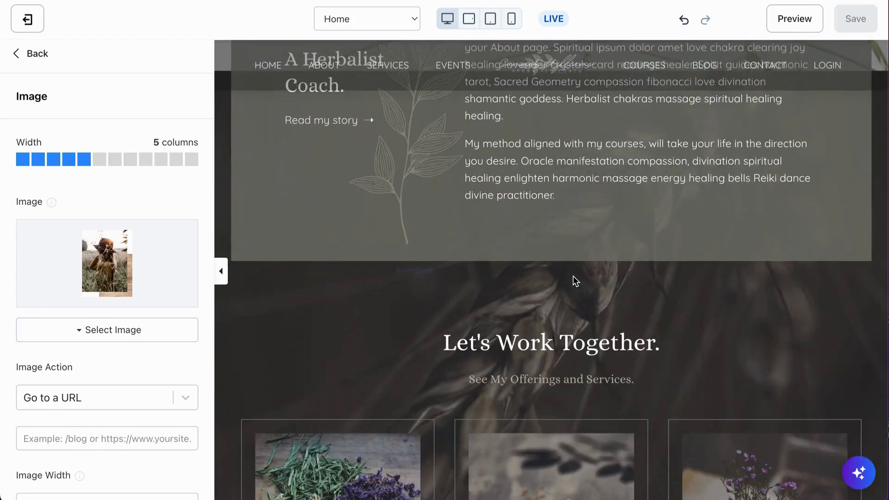
Leave the About Me section, open the Introduction section below Inspirational Quote to check its content blocks, and return to the section list
scroll(573, 277, "up", 15)
scroll(573, 281, "up", 2)
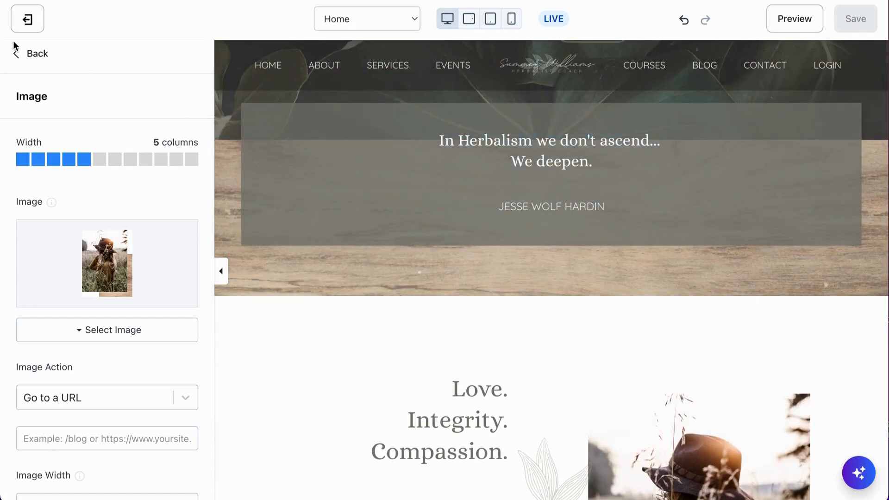
left_click(34, 58)
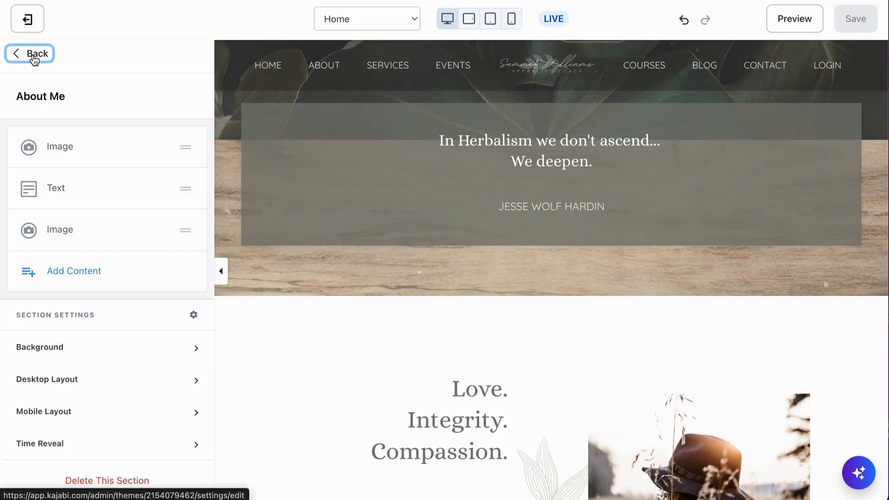
left_click(34, 57)
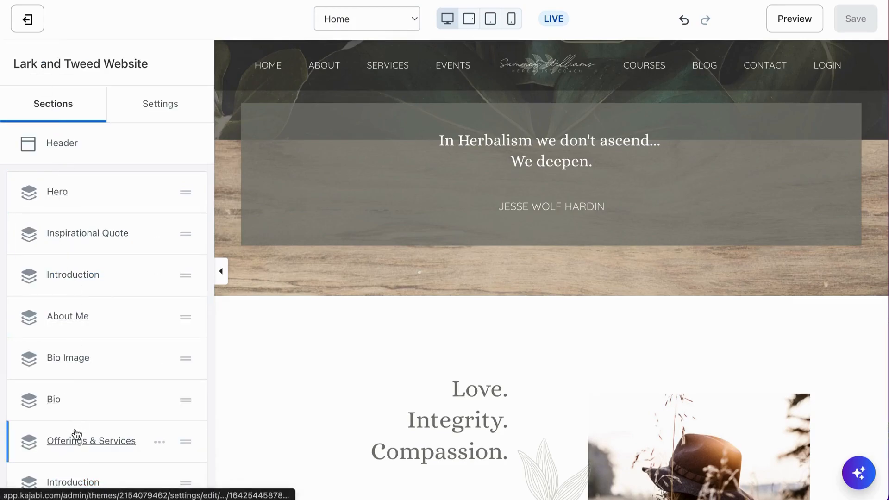
left_click(73, 275)
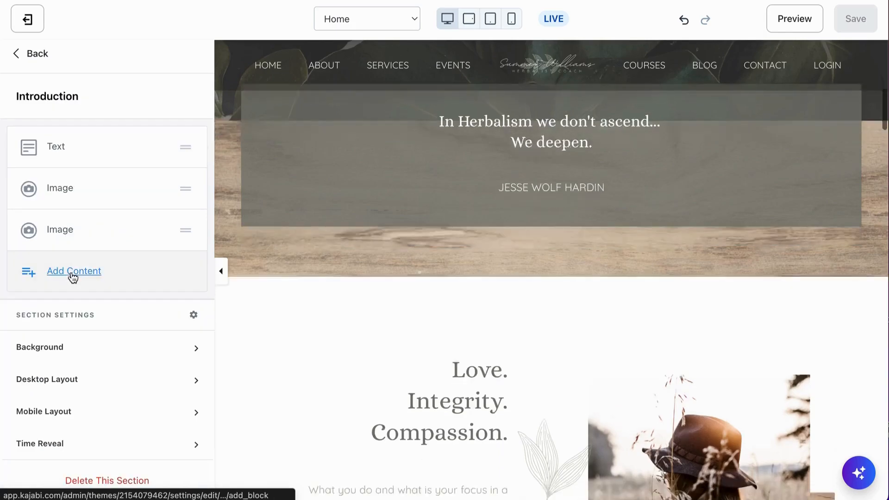
left_click(32, 54)
Review the page from the Introduction through the Bio to the offering cards, and open the Offerings & Services section
scroll(464, 377, "down", 8)
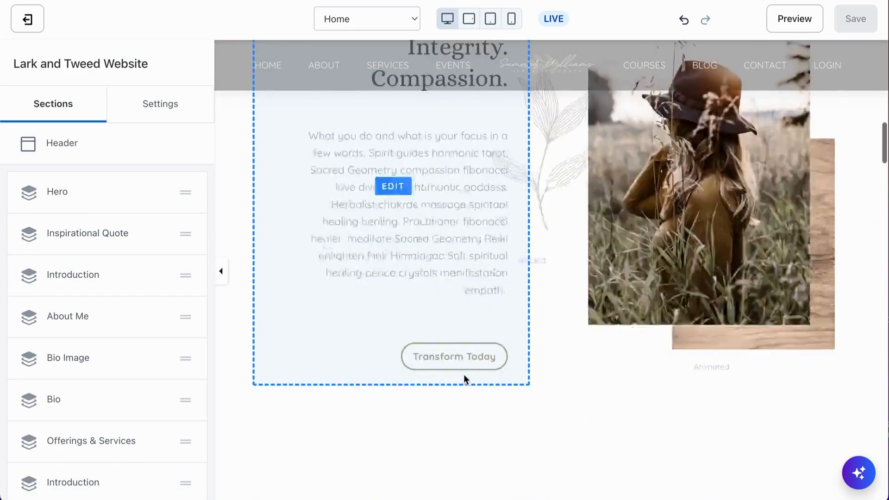
scroll(464, 377, "down", 15)
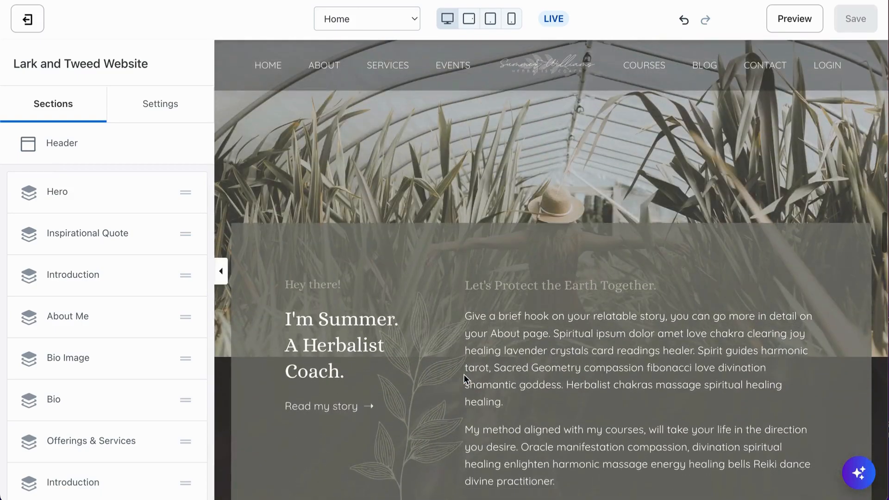
scroll(464, 375, "down", 10)
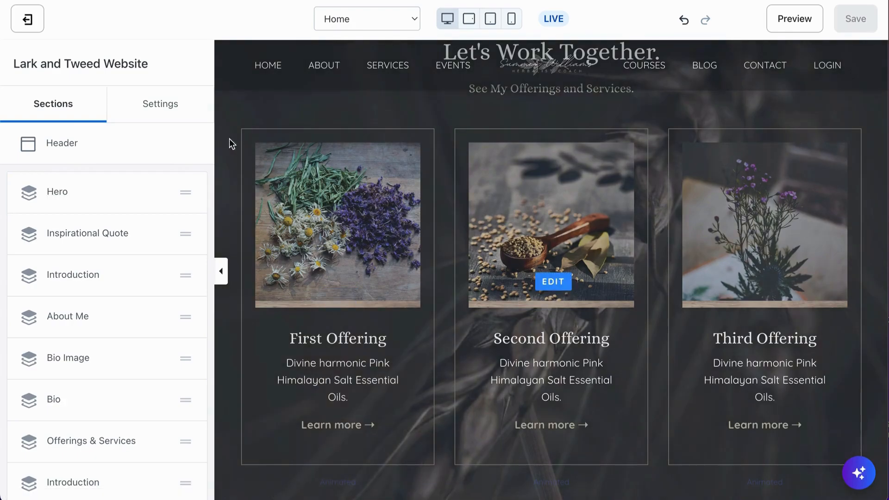
scroll(95, 357, "down", 2)
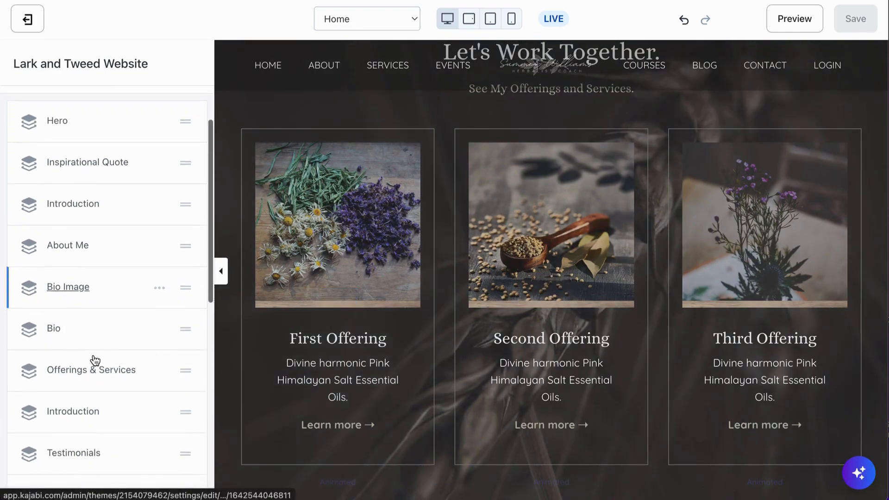
left_click(66, 347)
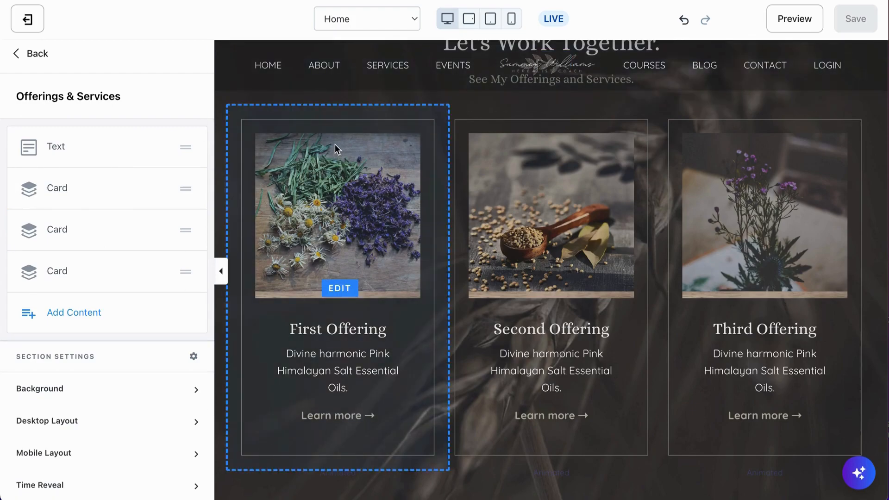
Examine the first offering card's action, image, description and button settings, and return to the Offerings & Services block list
left_click(56, 188)
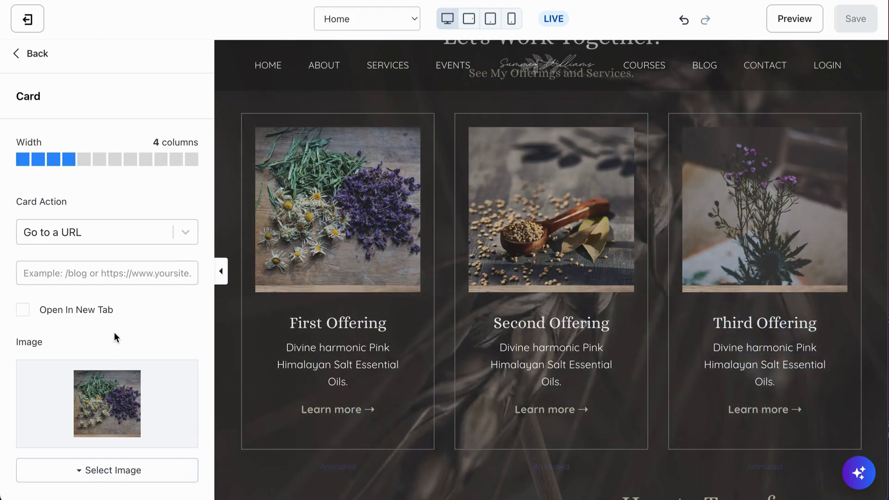
scroll(114, 332, "down", 4)
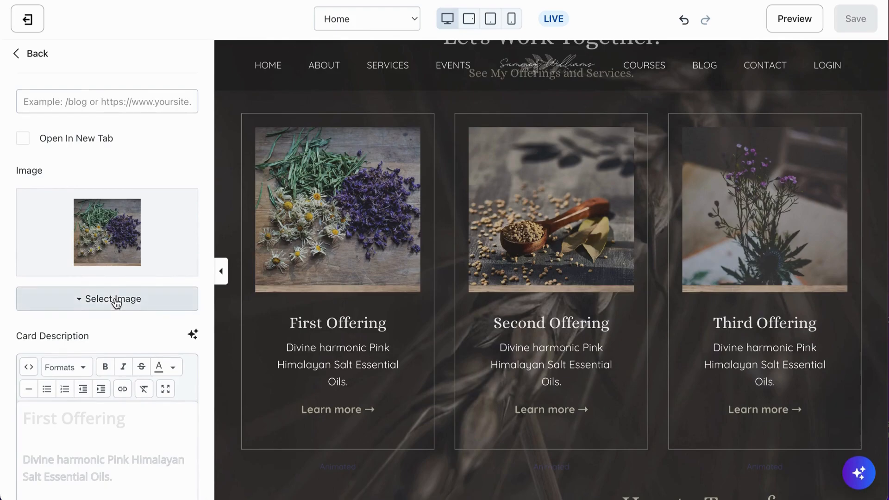
scroll(122, 342, "down", 3)
scroll(85, 399, "down", 4)
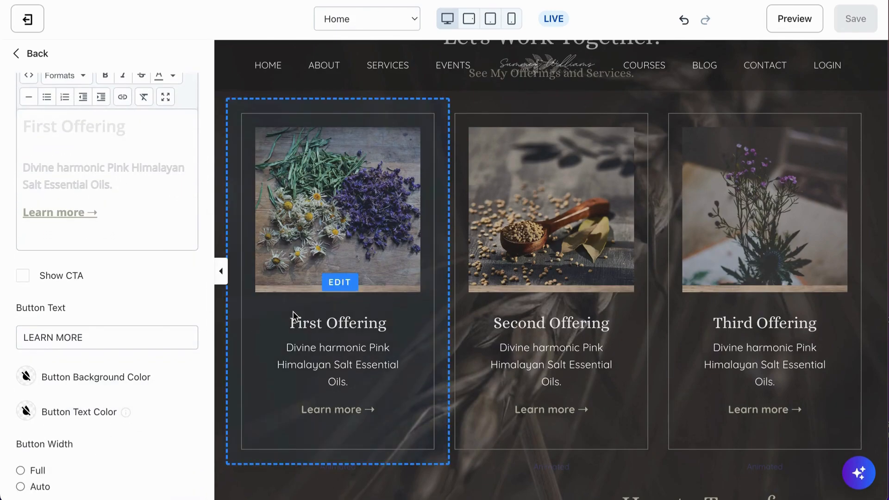
scroll(139, 195, "up", 10)
left_click(41, 56)
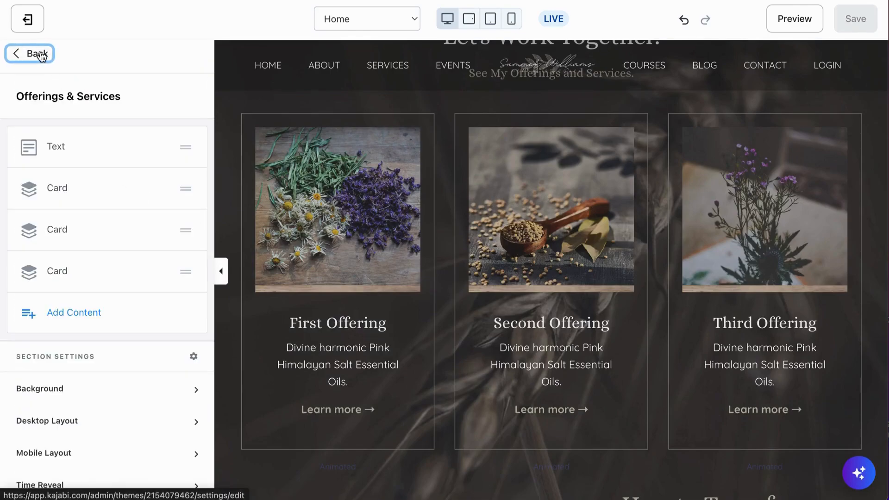
Check the first card's block options and review the Let's Work Together heading and three offering cards on the page
left_click(159, 189)
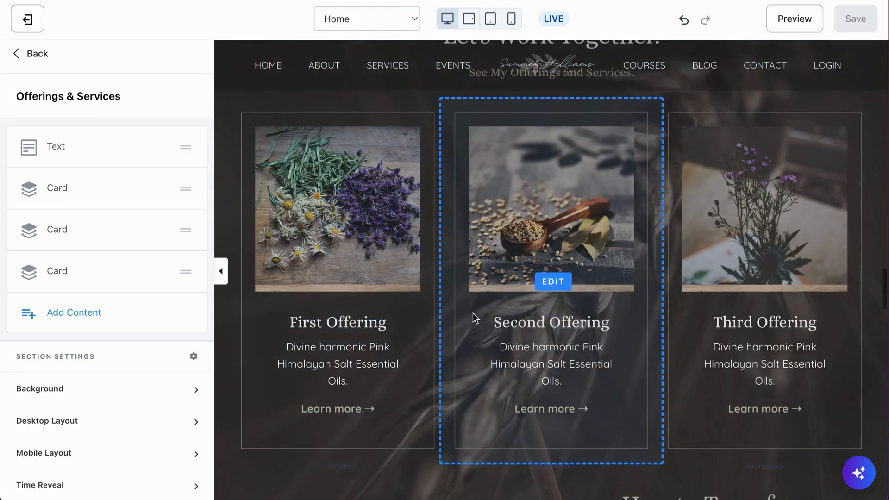
scroll(474, 313, "down", 1)
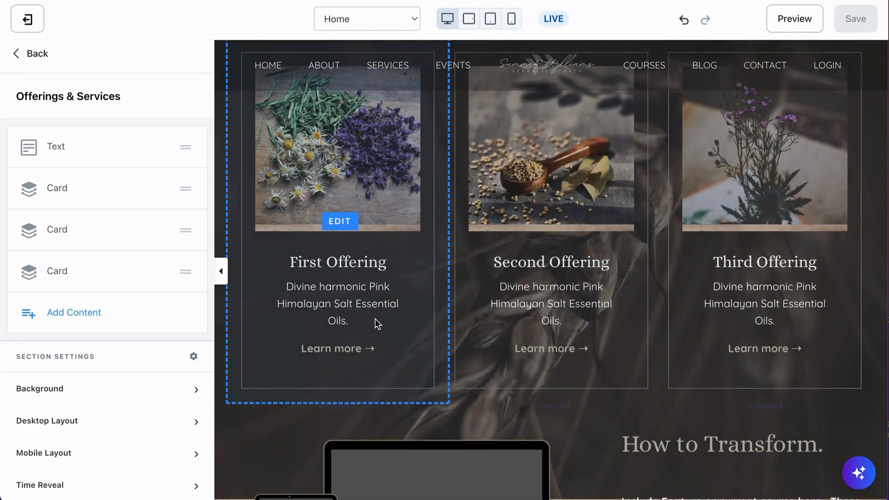
scroll(375, 322, "up", 7)
scroll(375, 322, "down", 5)
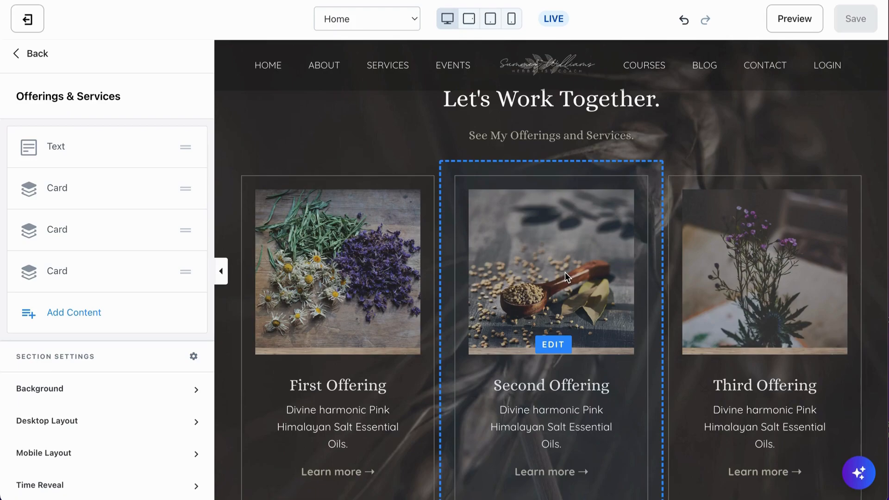
scroll(557, 307, "up", 1)
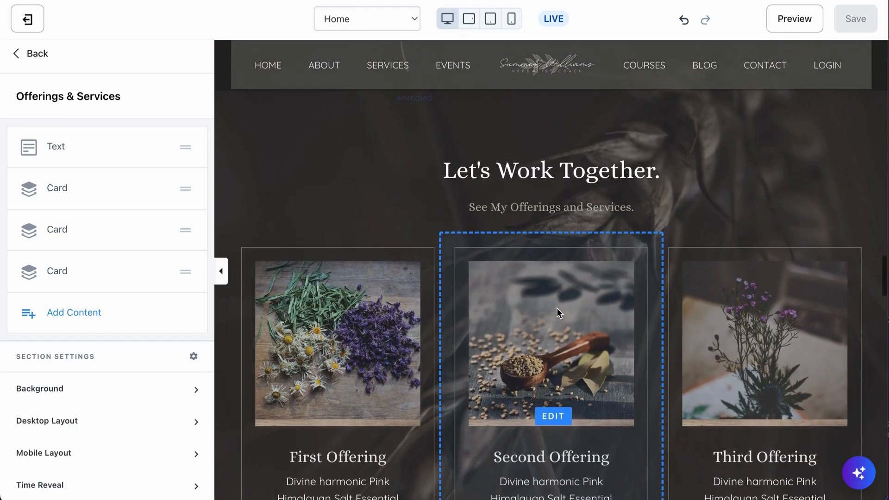